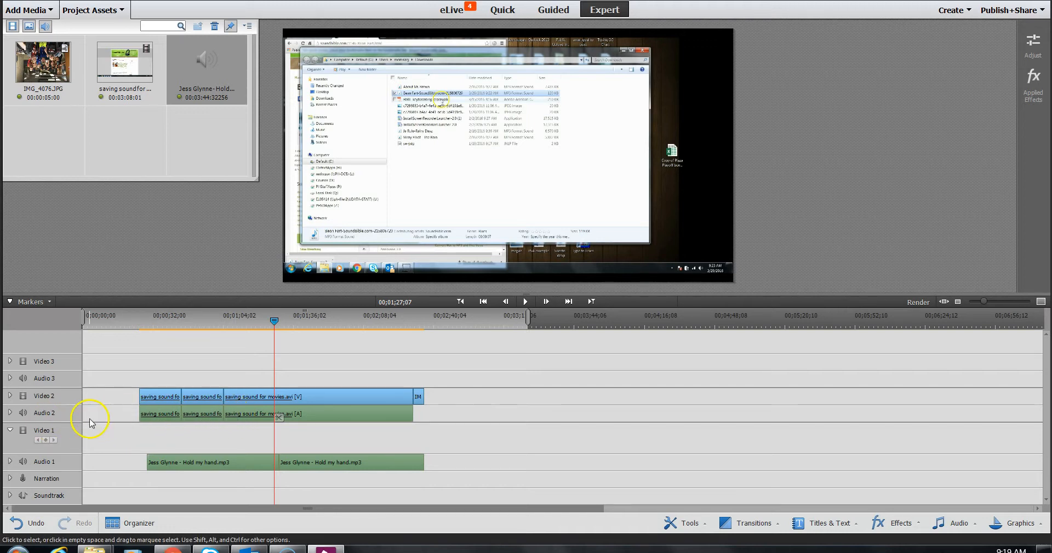
Step: Expand the Audio 2 and Audio 1 tracks on the timeline to show their waveforms and volume lines
click(10, 413)
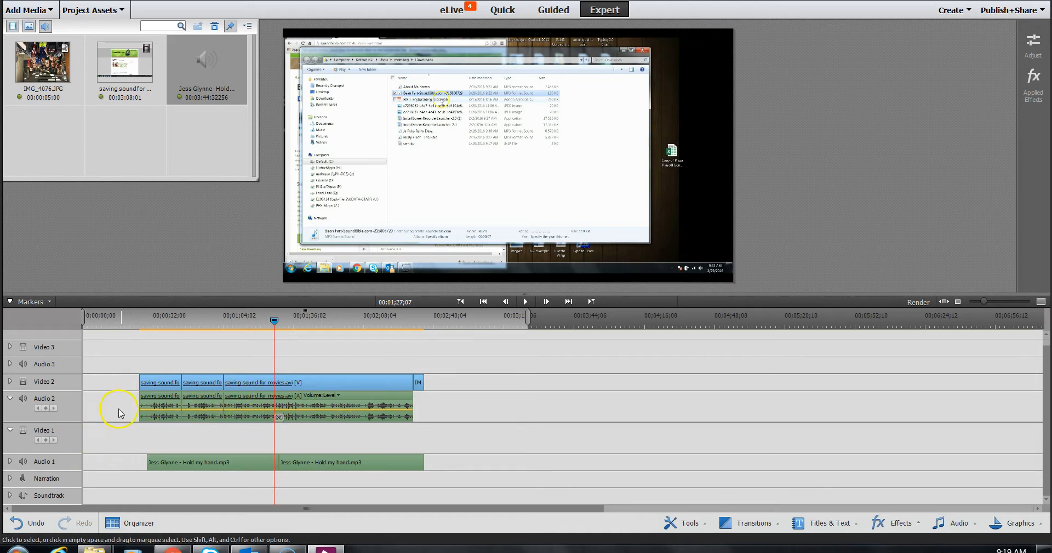
drag(275, 323, 257, 321)
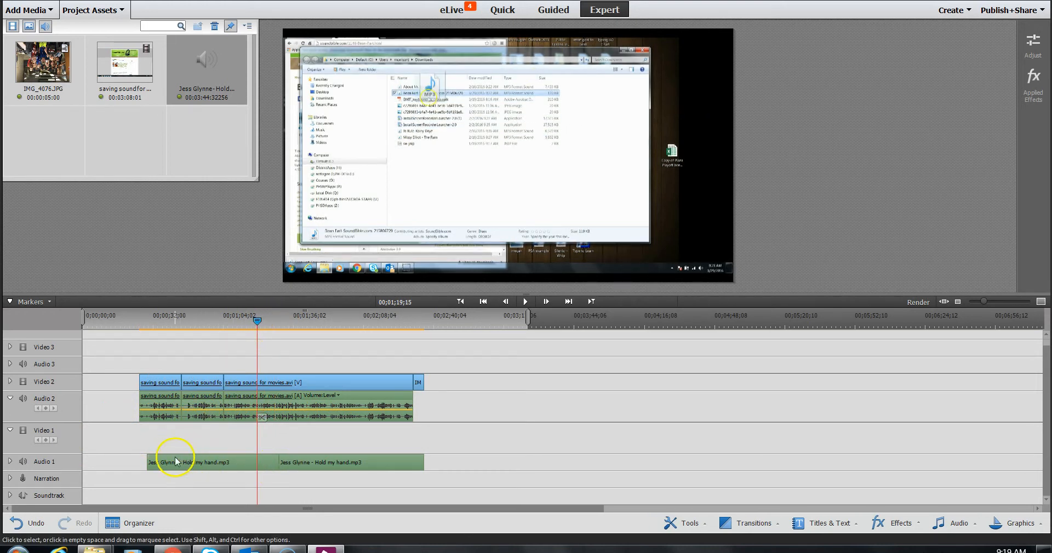
click(10, 464)
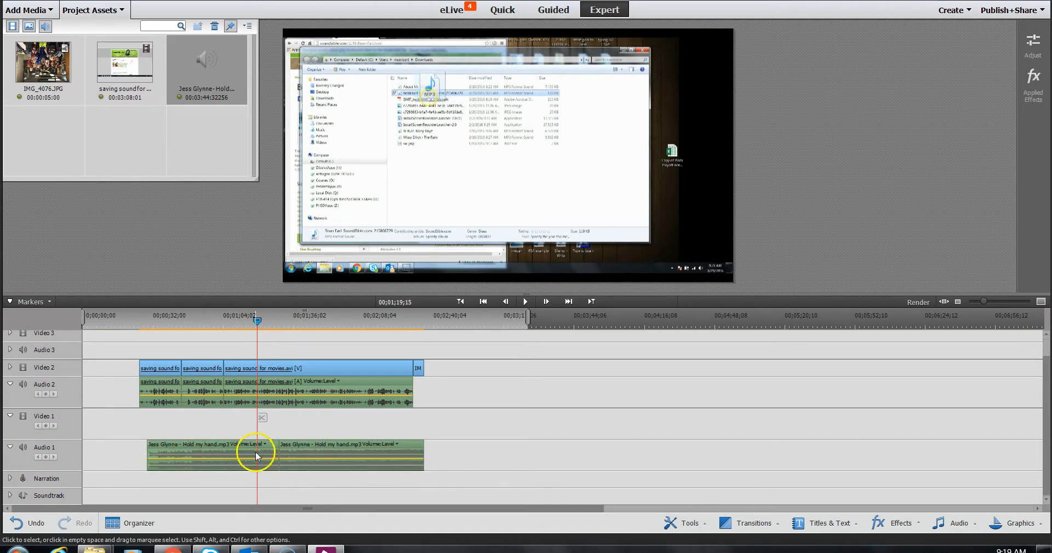
Step: Move the first Jess Glynne - Hold my hand.mp3 clip on Audio 1 to directly after the second music clip
drag(257, 322, 171, 331)
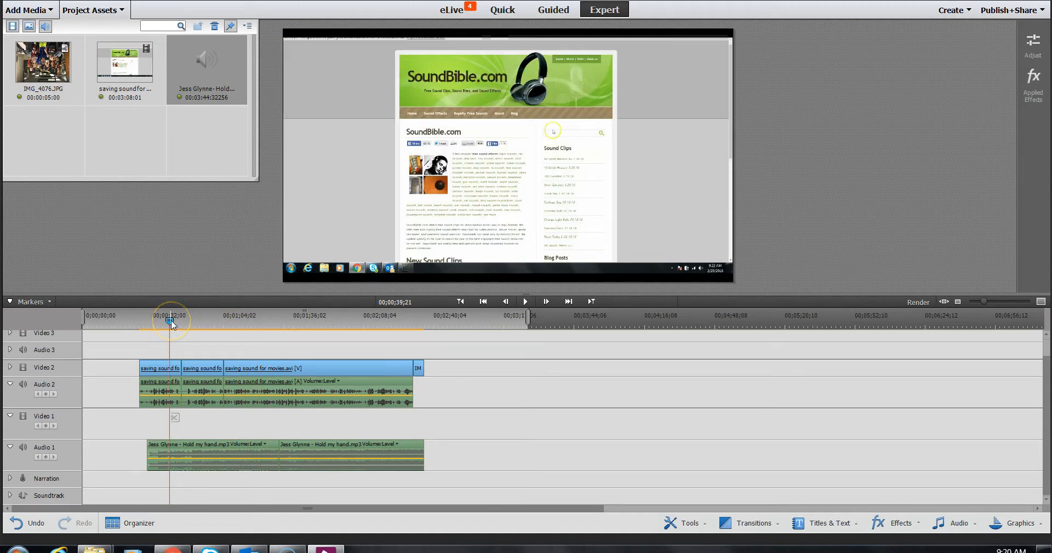
drag(170, 323, 133, 326)
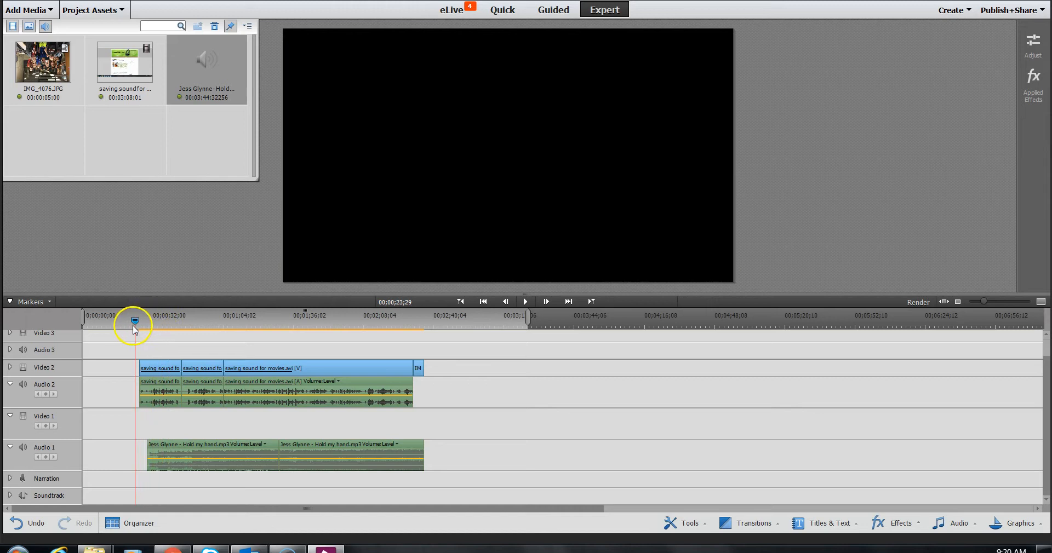
click(253, 445)
click(475, 447)
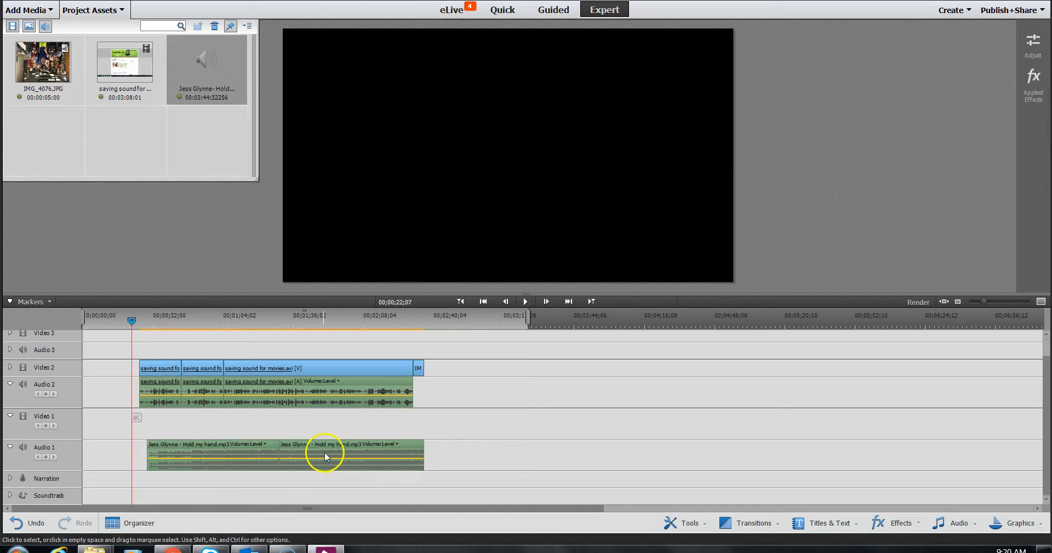
click(271, 466)
drag(271, 467, 544, 466)
Step: Unlink the audio and video of the first saving sound for movies.avi clip on Video 2
drag(132, 321, 158, 322)
click(164, 362)
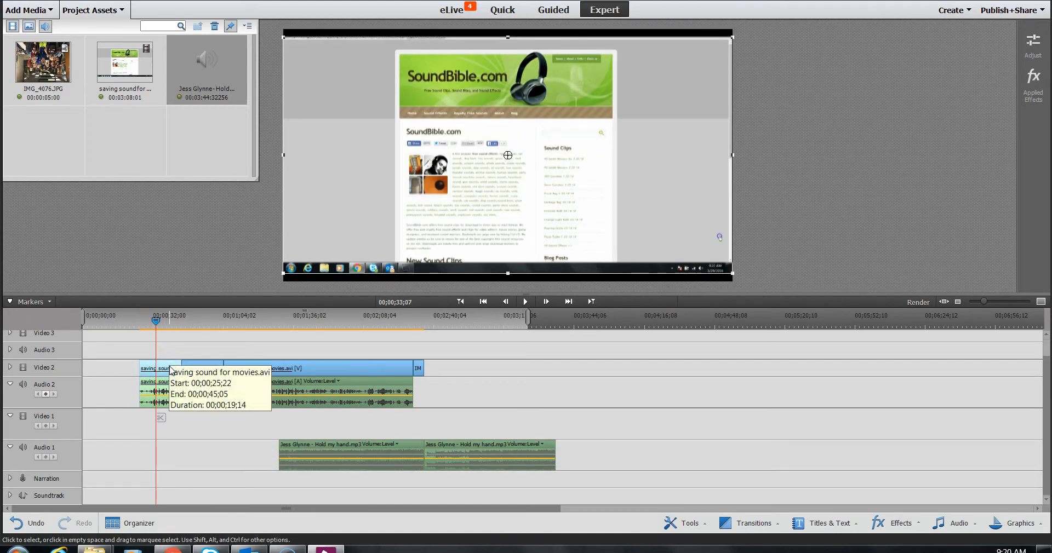
right_click(171, 370)
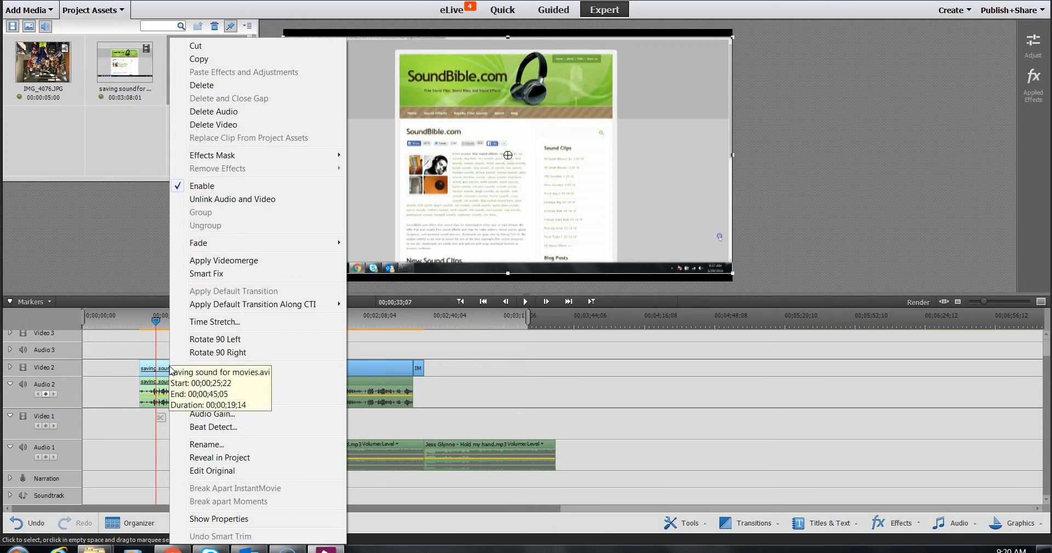
click(248, 200)
Step: Delete the first screen-recording clip's unlinked audio from Audio 2, keeping its video
click(189, 371)
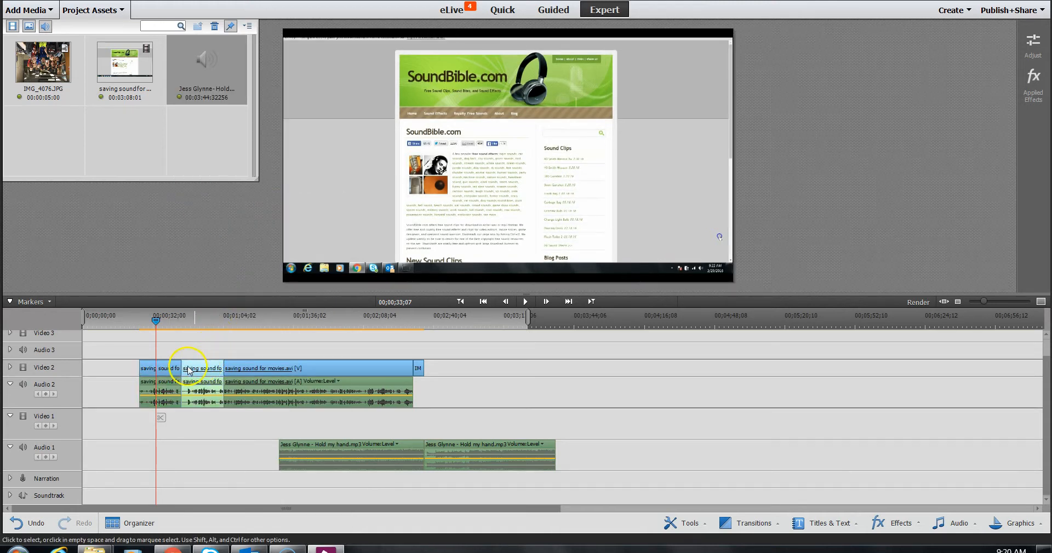
click(155, 371)
click(155, 372)
click(152, 392)
click(148, 373)
click(148, 388)
click(149, 372)
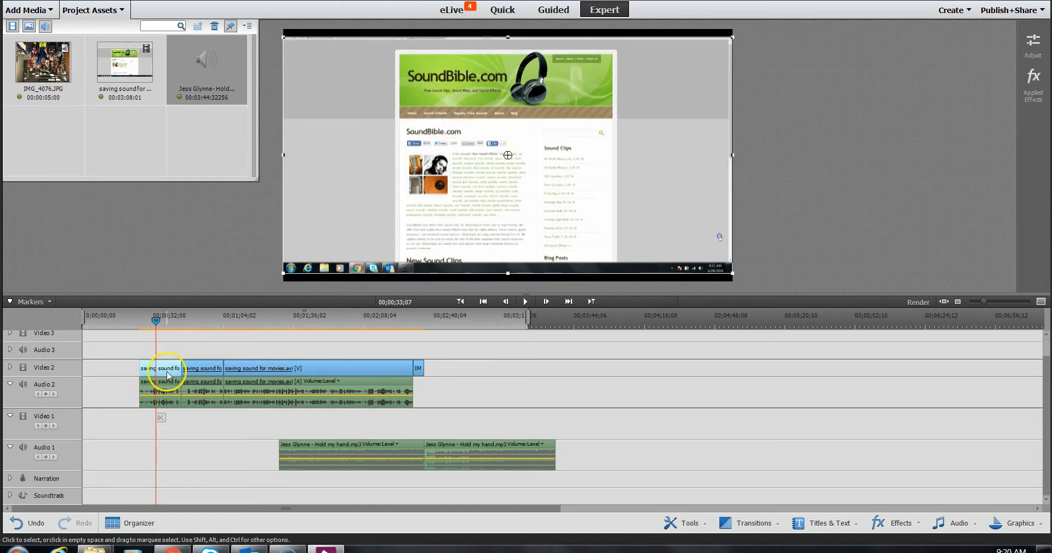
click(166, 388)
click(168, 384)
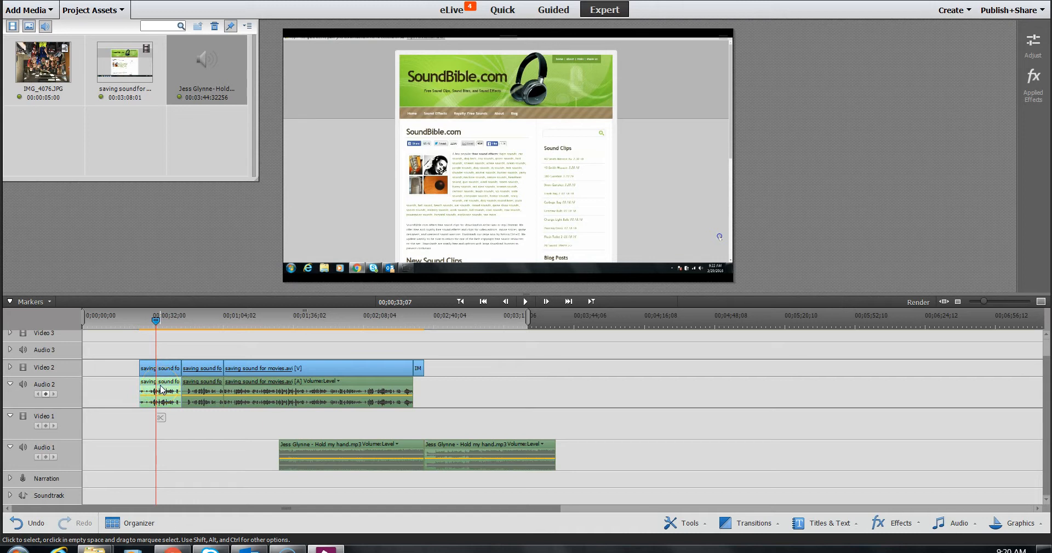
key(Delete)
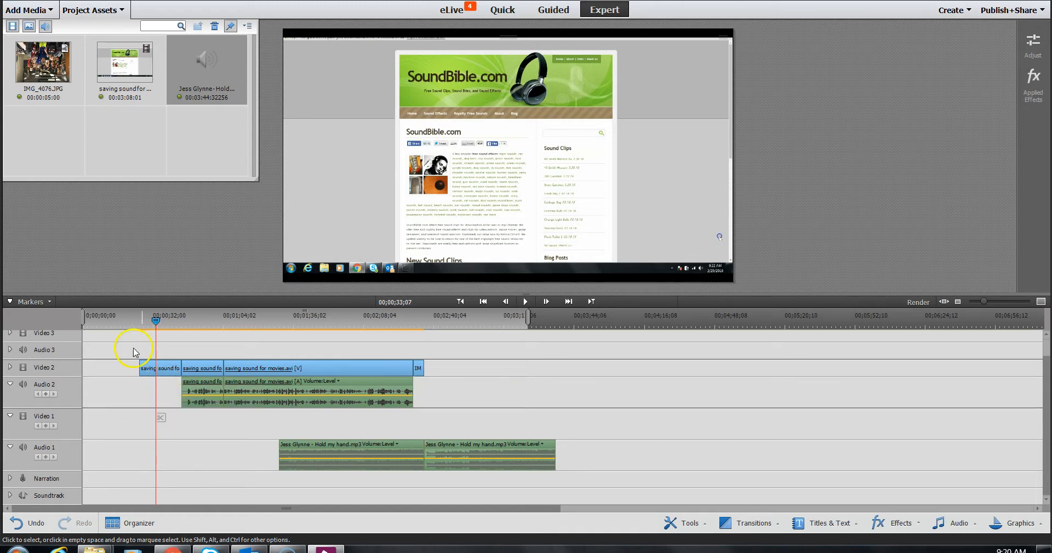
Step: Unlink the audio and video of the second saving sound for movies.avi clip on Video 2
click(154, 320)
drag(155, 321, 196, 353)
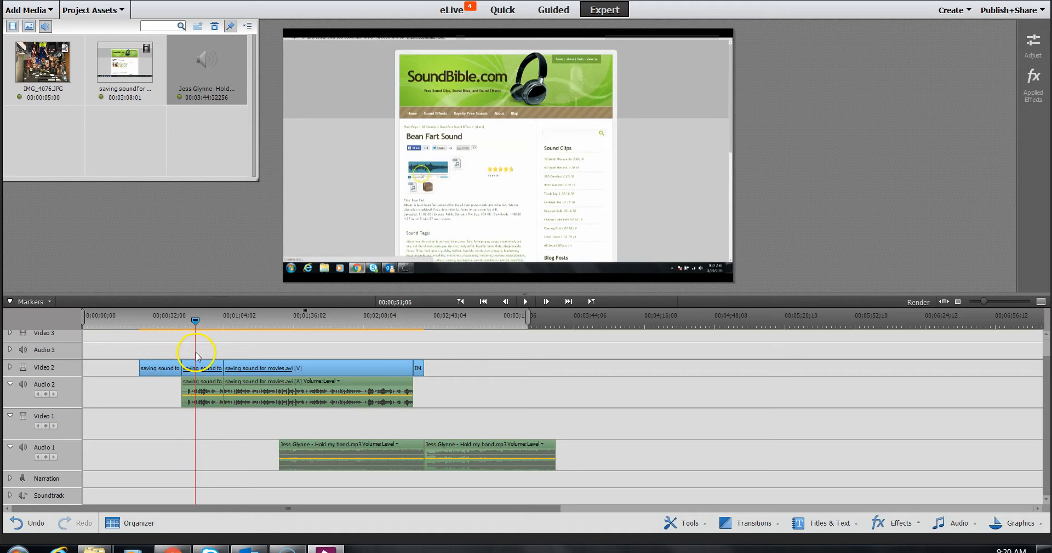
click(212, 375)
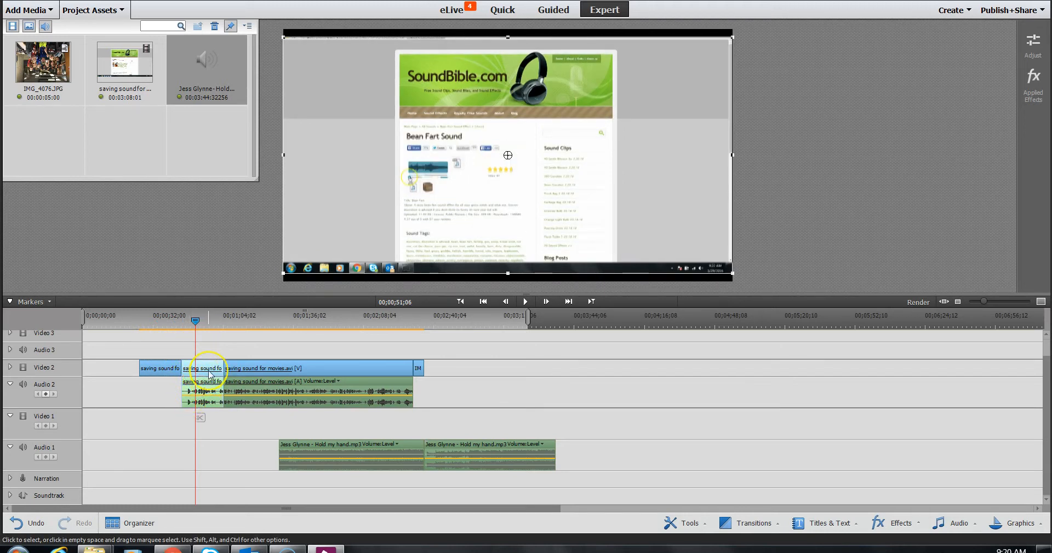
right_click(209, 374)
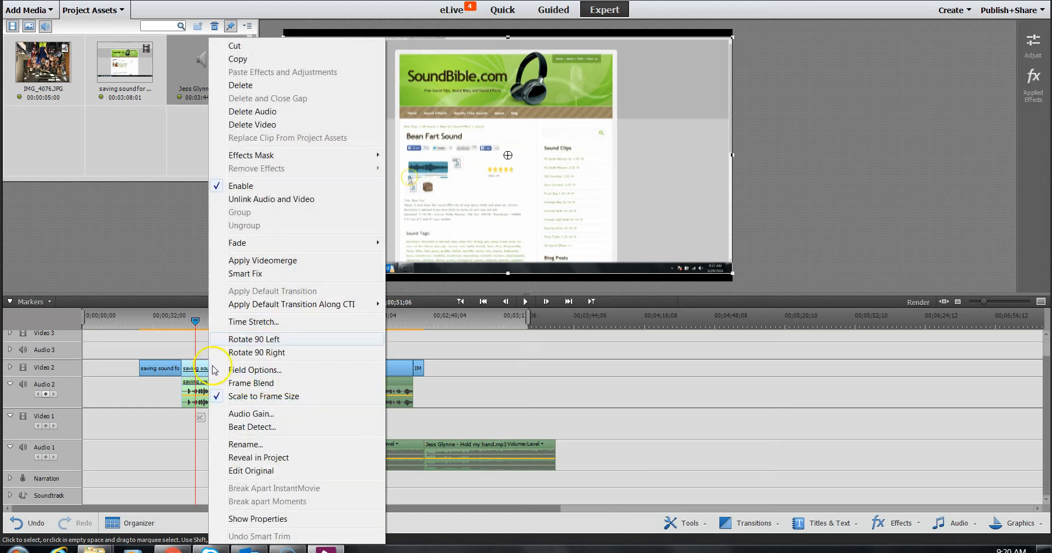
click(282, 200)
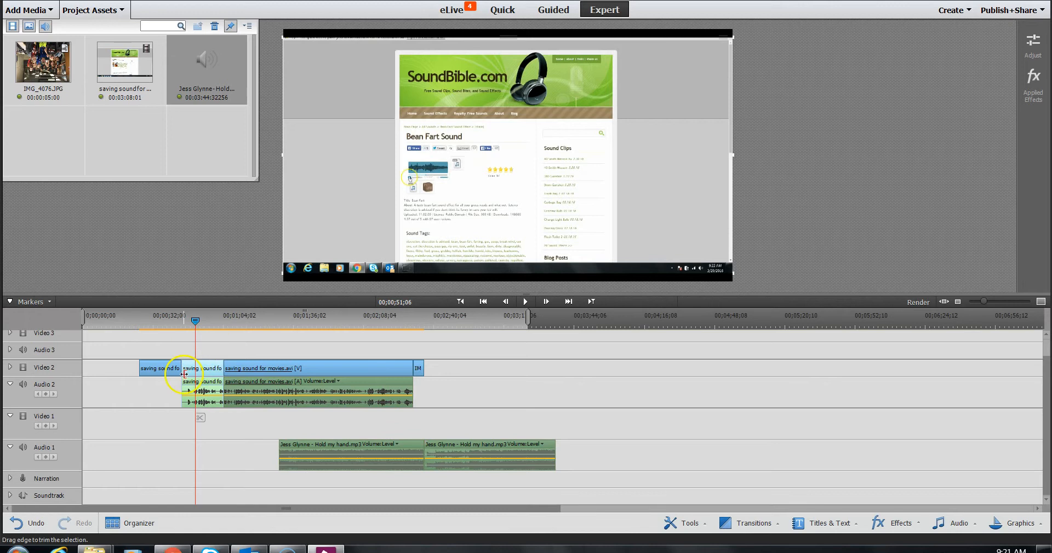
Step: Delete the second screen-recording clip's unlinked audio from Audio 2, keeping its video
click(164, 391)
click(210, 385)
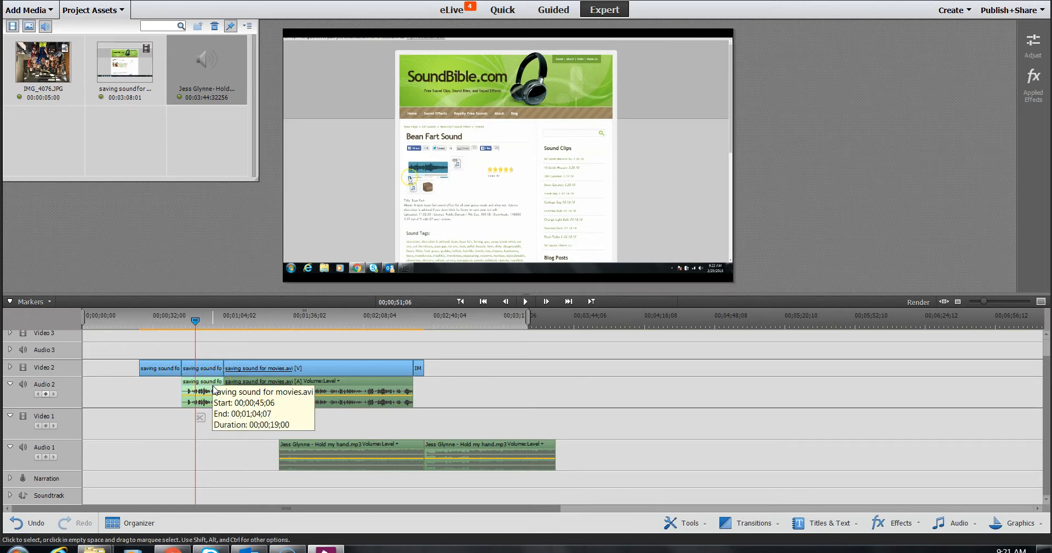
key(Delete)
mouse_move(195, 321)
mouse_down()
mouse_move(165, 322)
mouse_move(214, 322)
mouse_move(165, 322)
mouse_move(202, 330)
mouse_up()
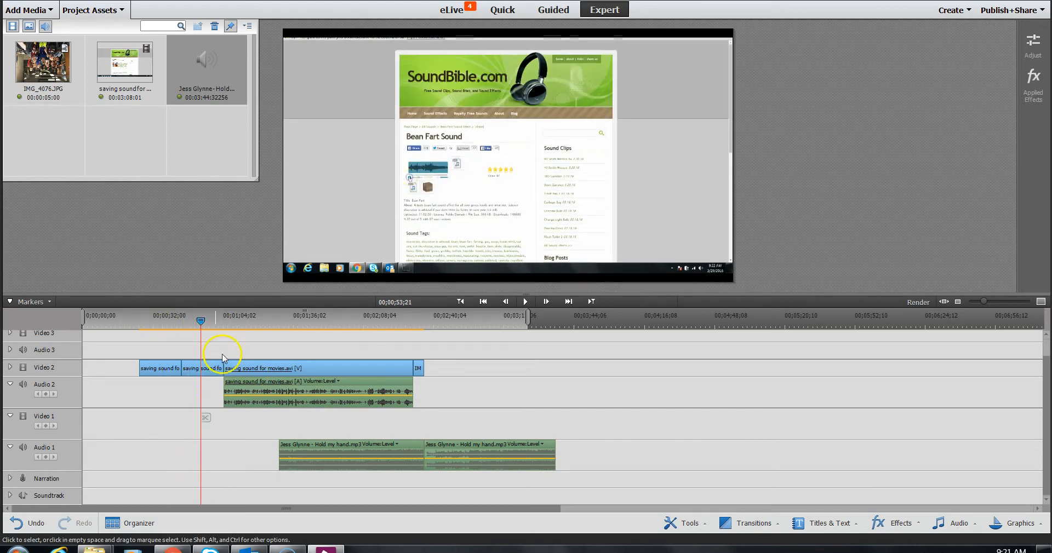
Step: Try lowering the volume line of the third screen-recording clip on Audio 2 to -oo dB, and raise it back to the middle
drag(202, 324, 234, 328)
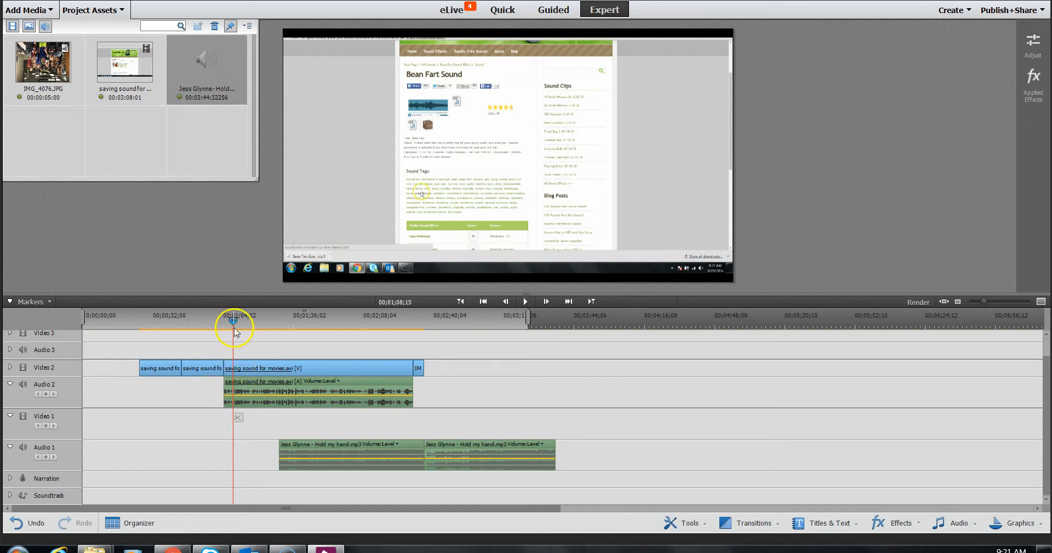
click(251, 398)
drag(250, 399, 249, 372)
click(259, 398)
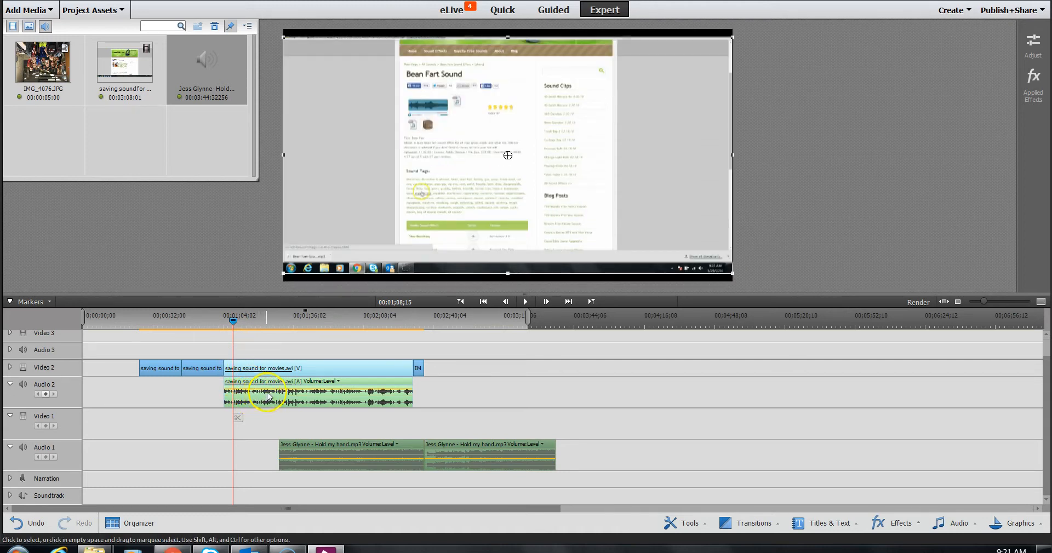
drag(273, 392, 273, 414)
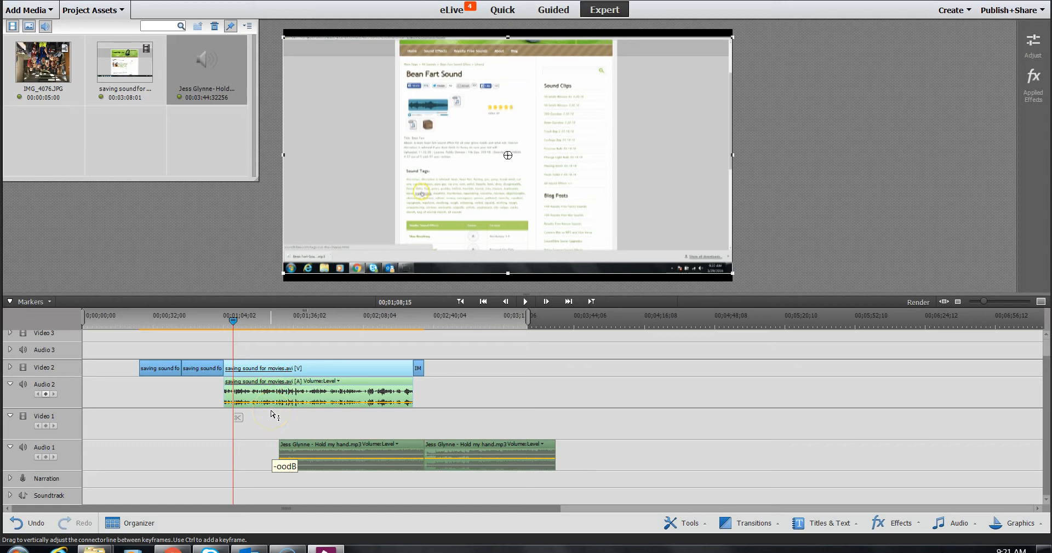
drag(273, 406, 274, 402)
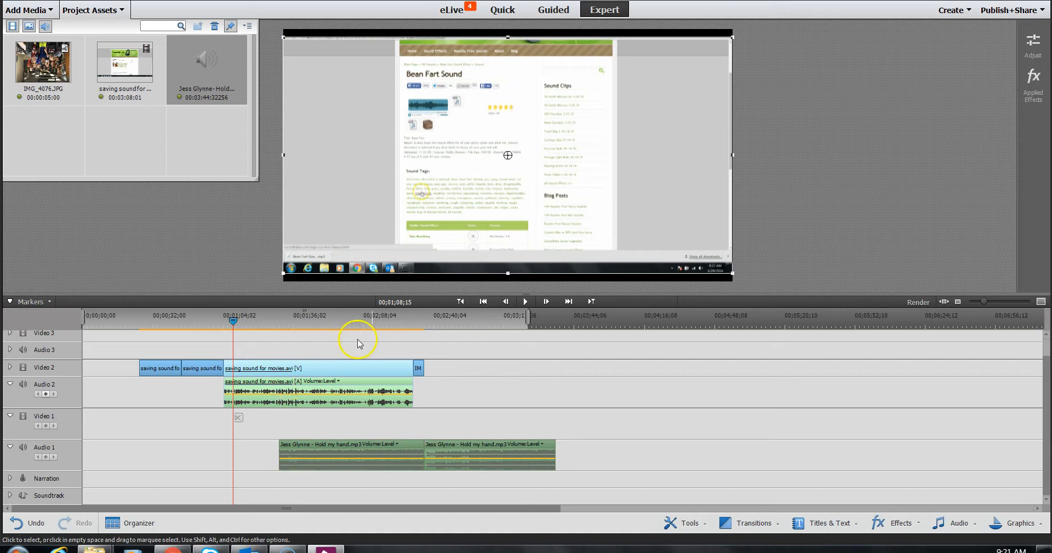
Step: Preview the third clip at normal volume and at -oo dB, and raise its volume line to about 0.98 dB
click(525, 302)
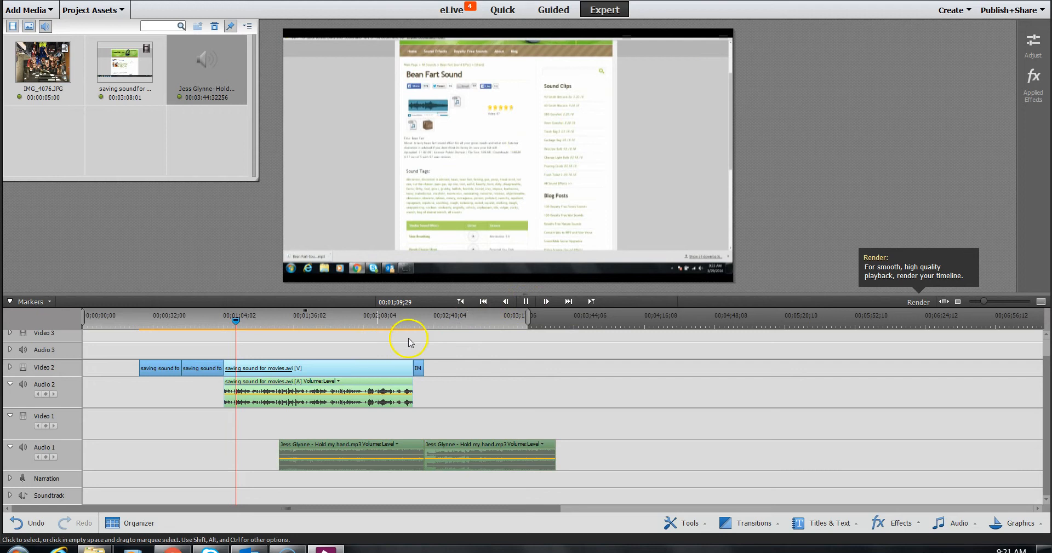
click(525, 301)
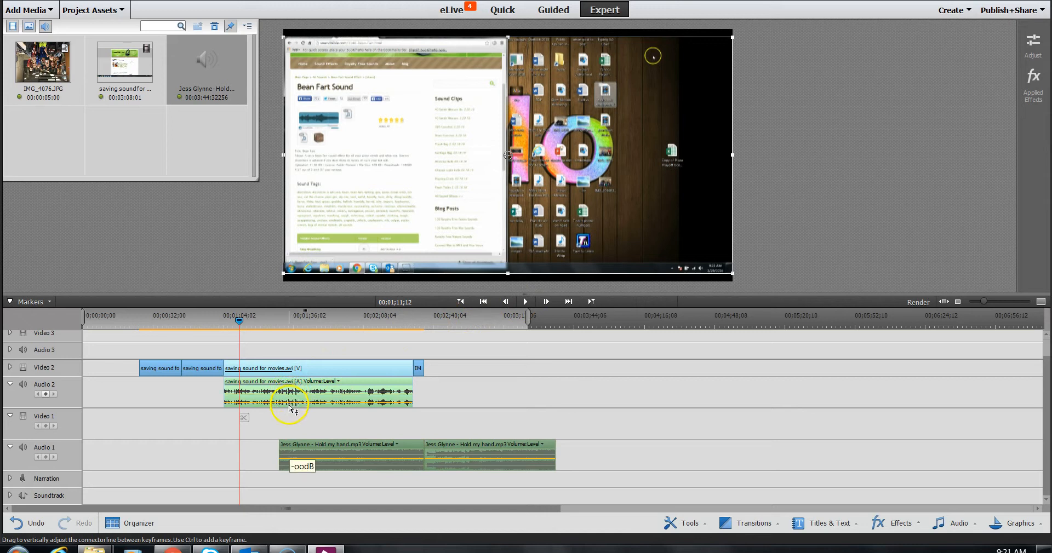
click(526, 302)
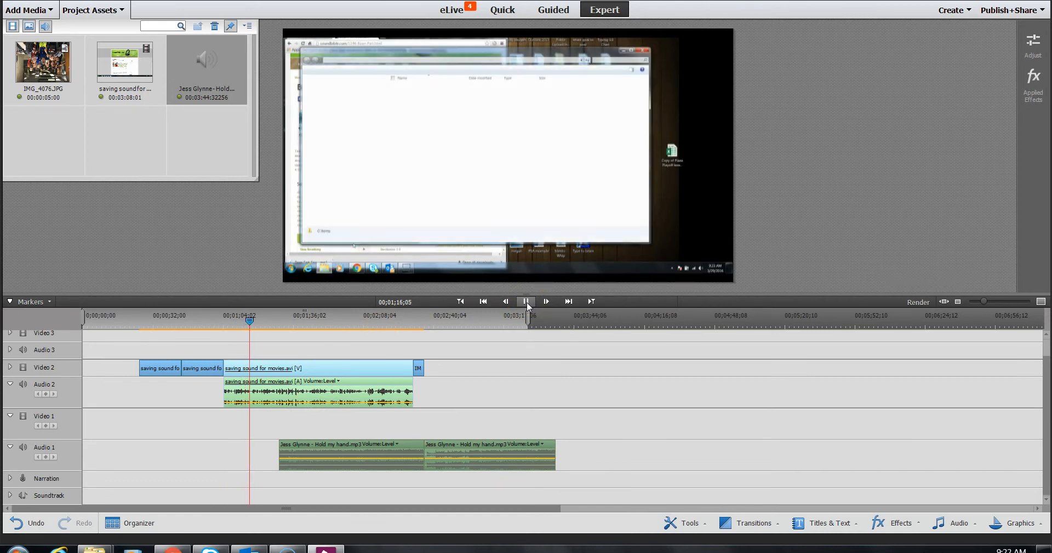
click(527, 302)
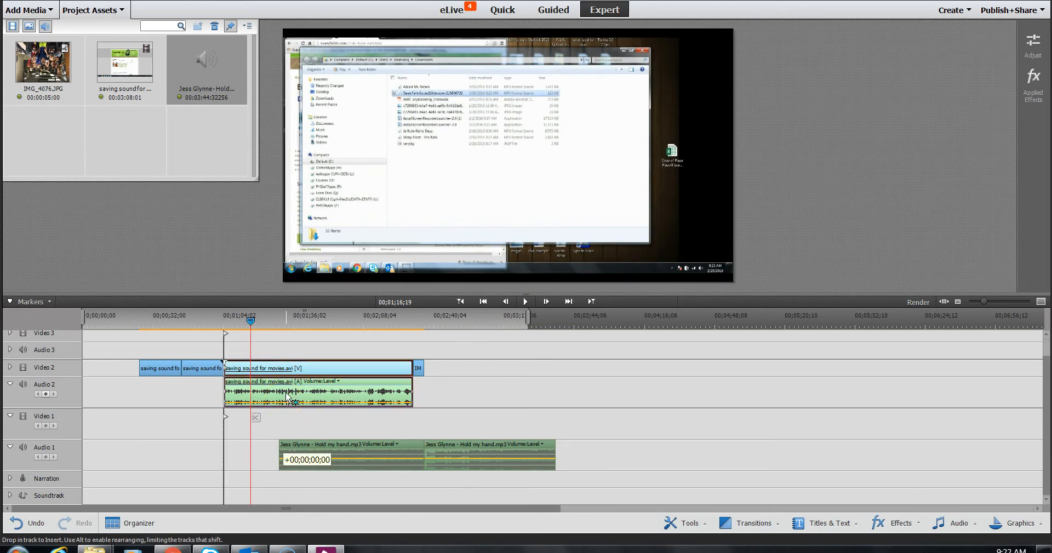
drag(288, 404, 287, 400)
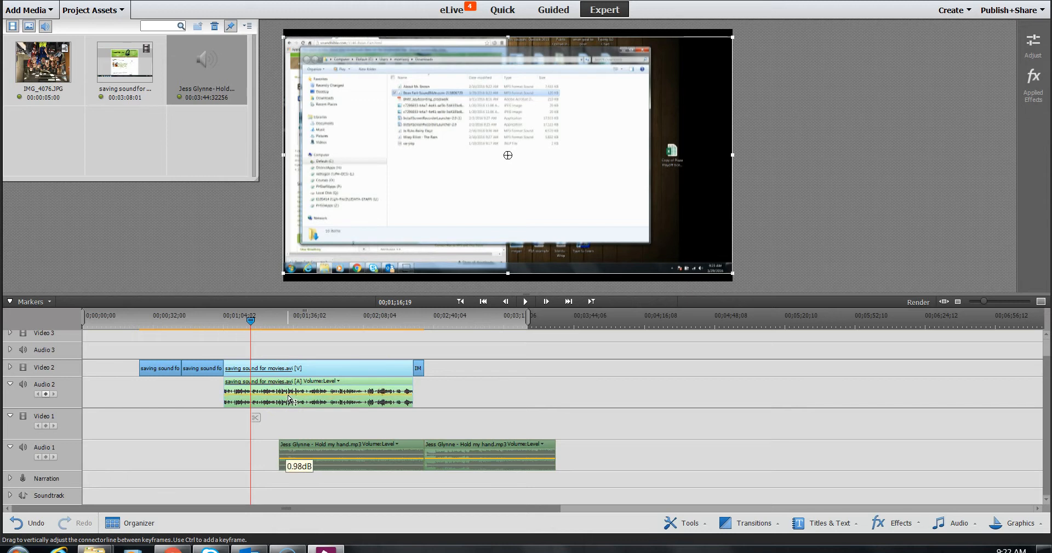
Step: Add volume keyframes to the third clip's audio on Audio 2 at 00;01;16;15 and 00;01;18;00
click(252, 322)
drag(239, 323, 253, 343)
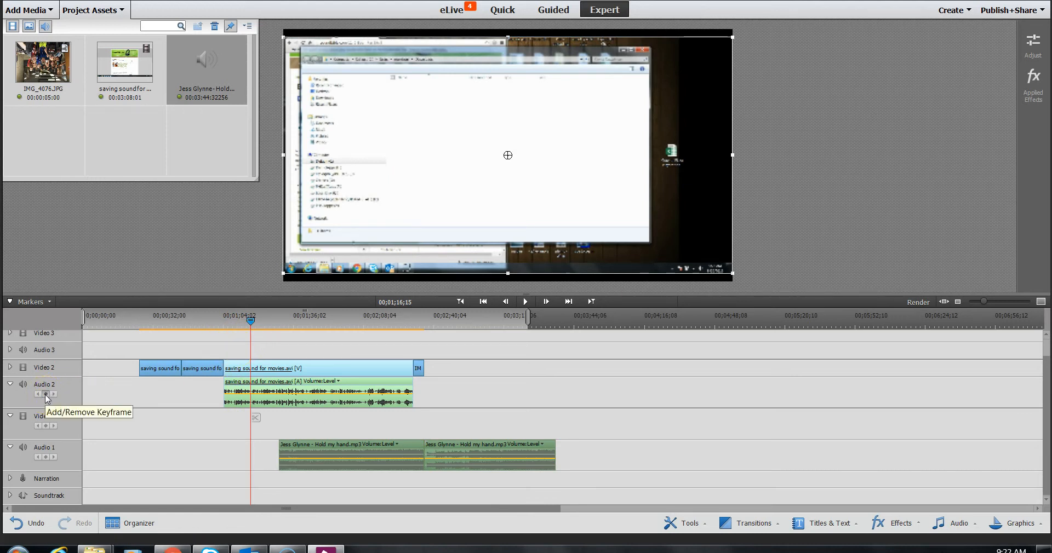
click(248, 323)
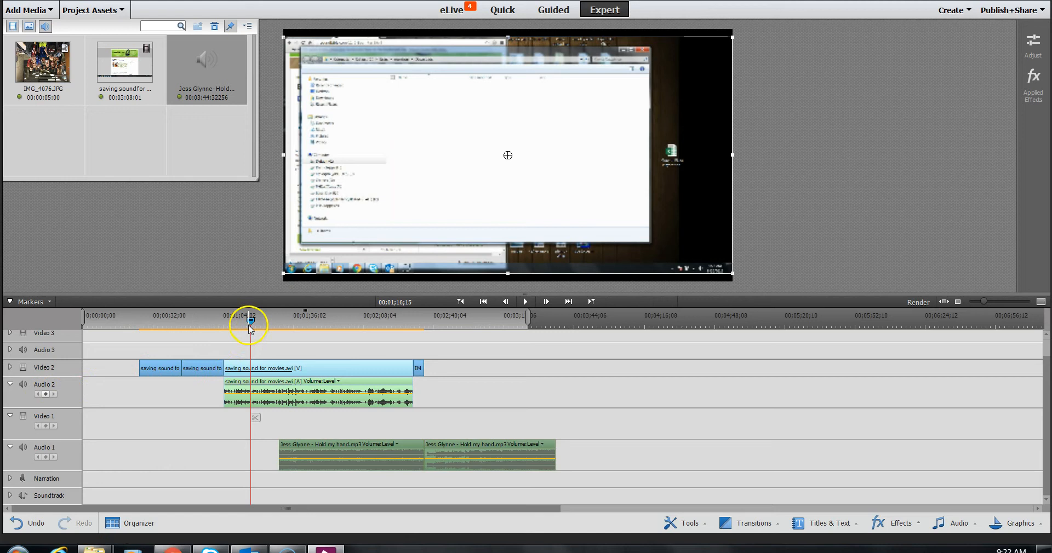
click(246, 368)
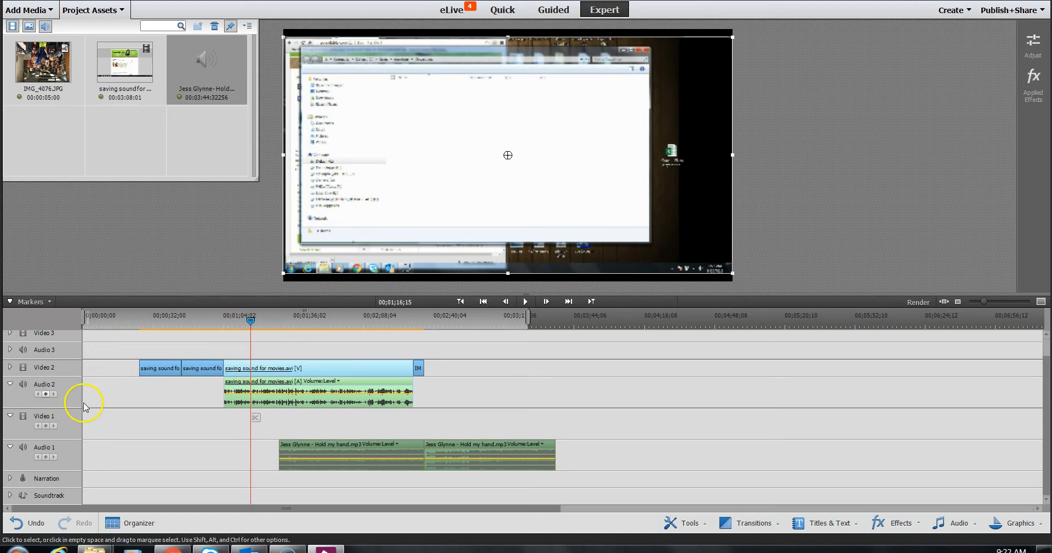
click(46, 394)
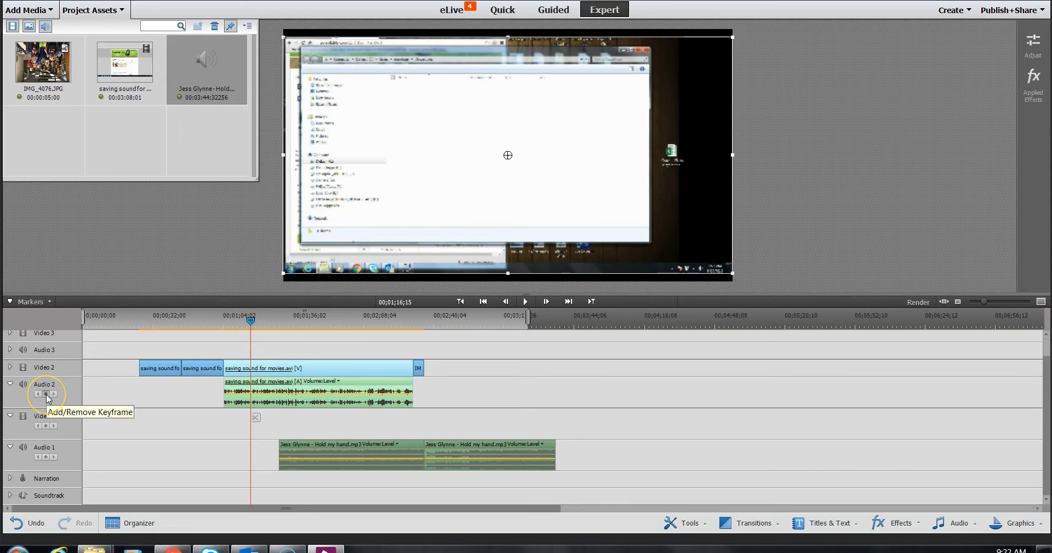
click(154, 378)
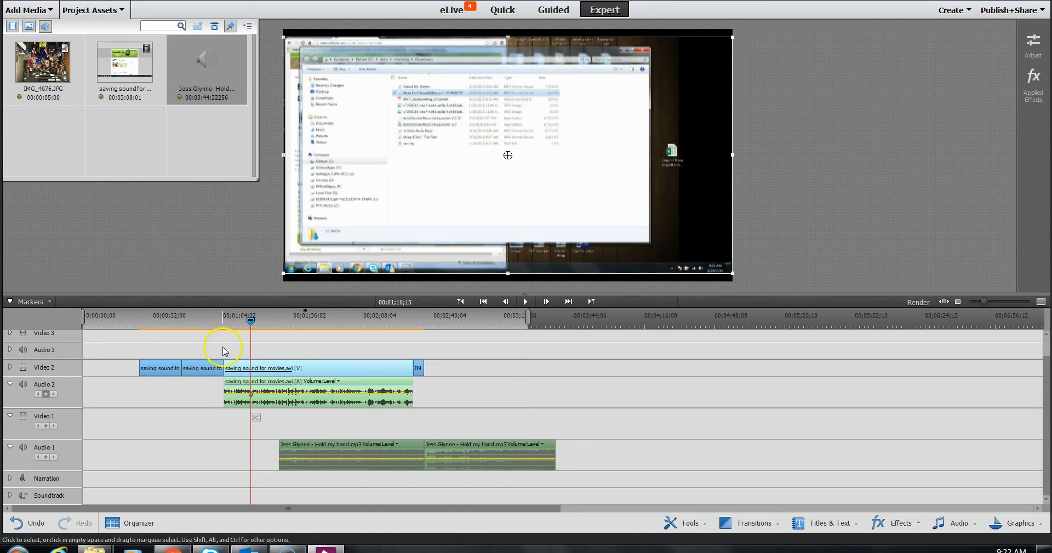
drag(252, 321, 253, 324)
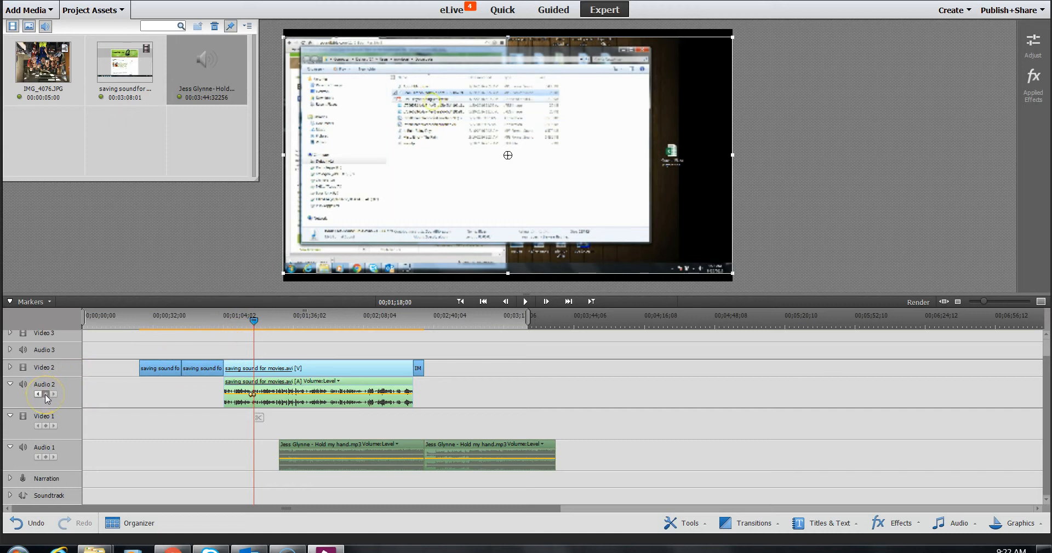
Step: Add volume keyframes to the third clip's audio at 00;01;33;22 and 00;01;35;22, lowering the inner pair and moving the last one to about 00;01;52
drag(257, 322, 289, 322)
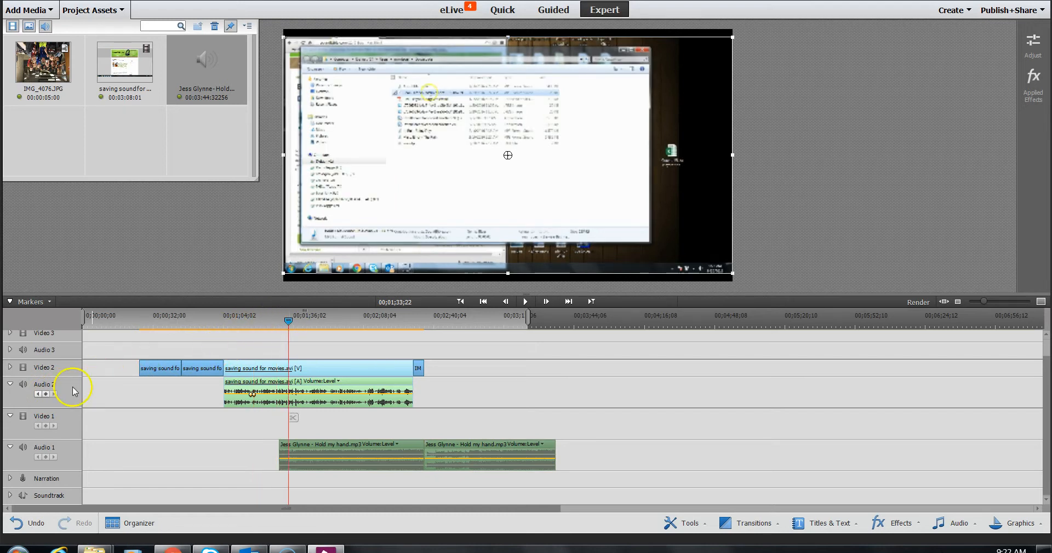
click(46, 394)
drag(288, 323, 291, 324)
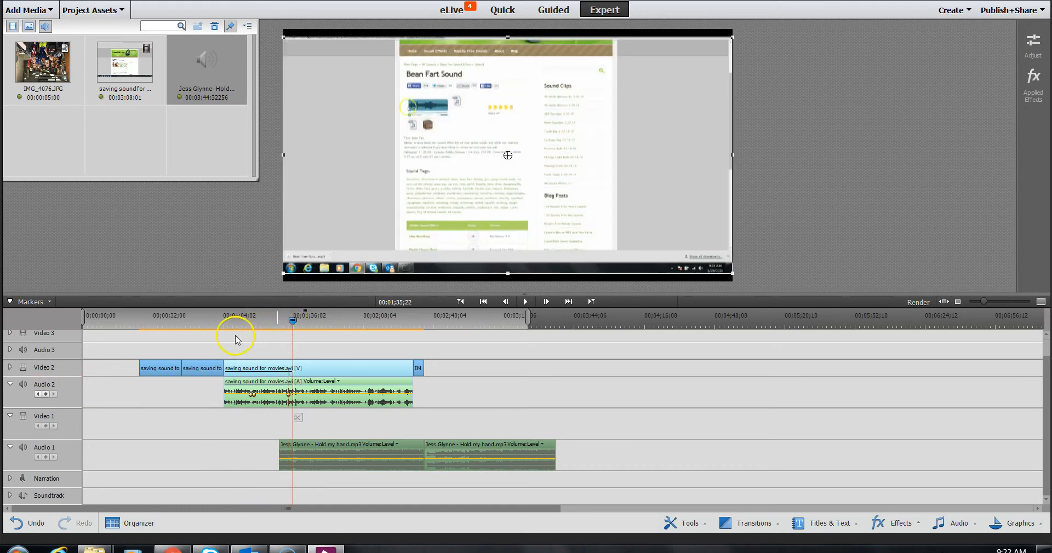
click(47, 394)
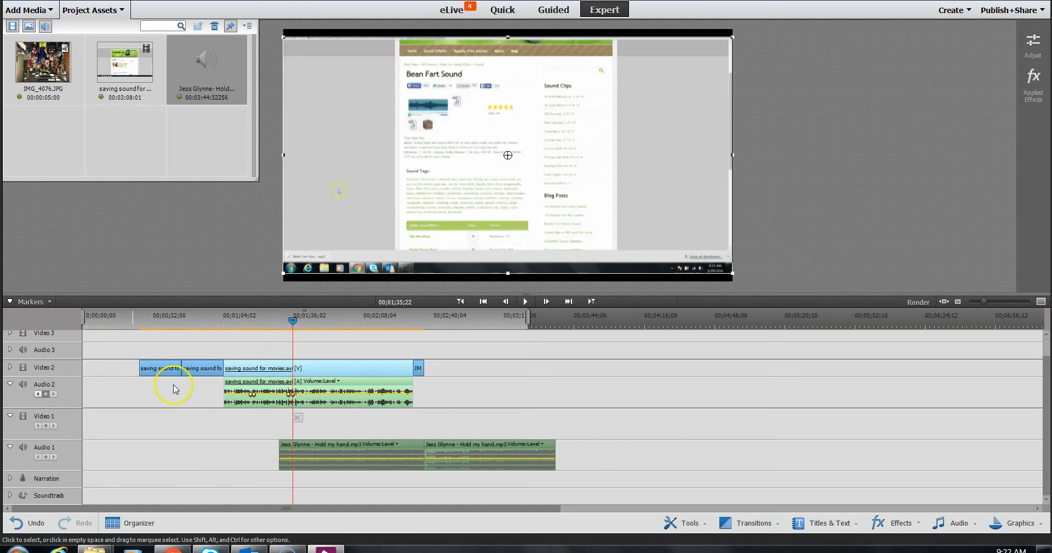
drag(254, 397, 331, 395)
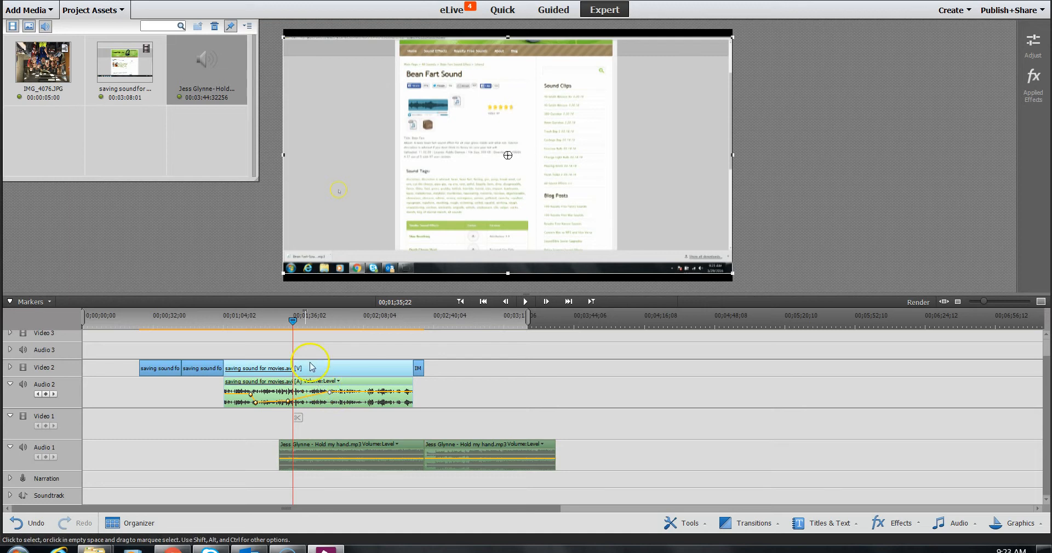
Step: Preview the third clip's volume drop from about 00;01;13;22 and its gradual rise from about 00;01;32;14
drag(293, 322, 241, 323)
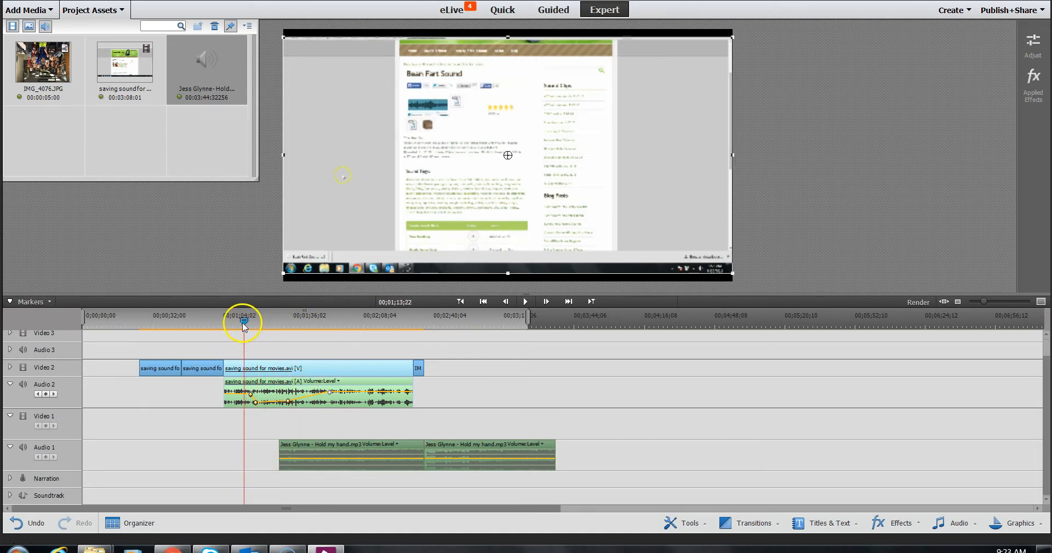
click(528, 302)
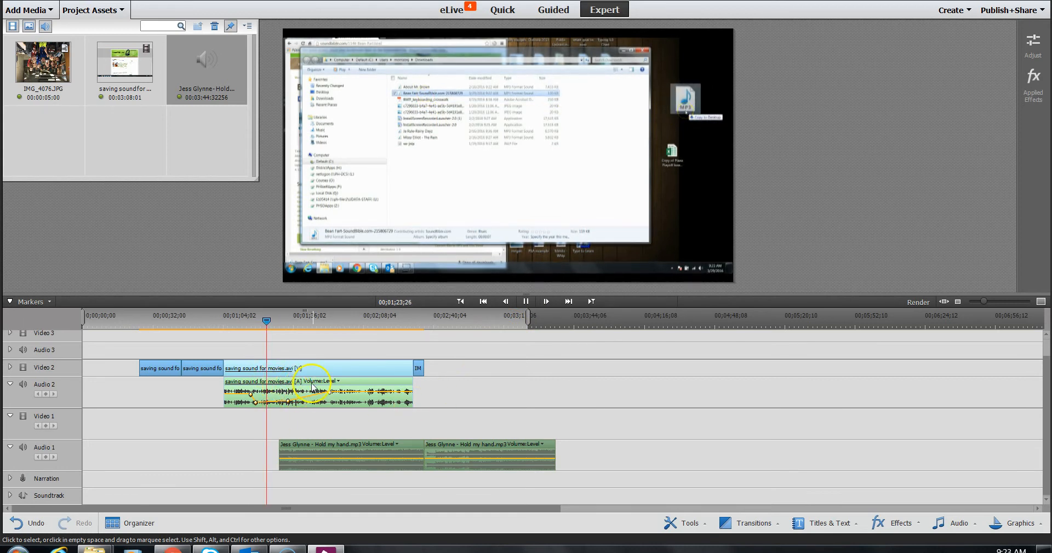
drag(269, 321, 285, 325)
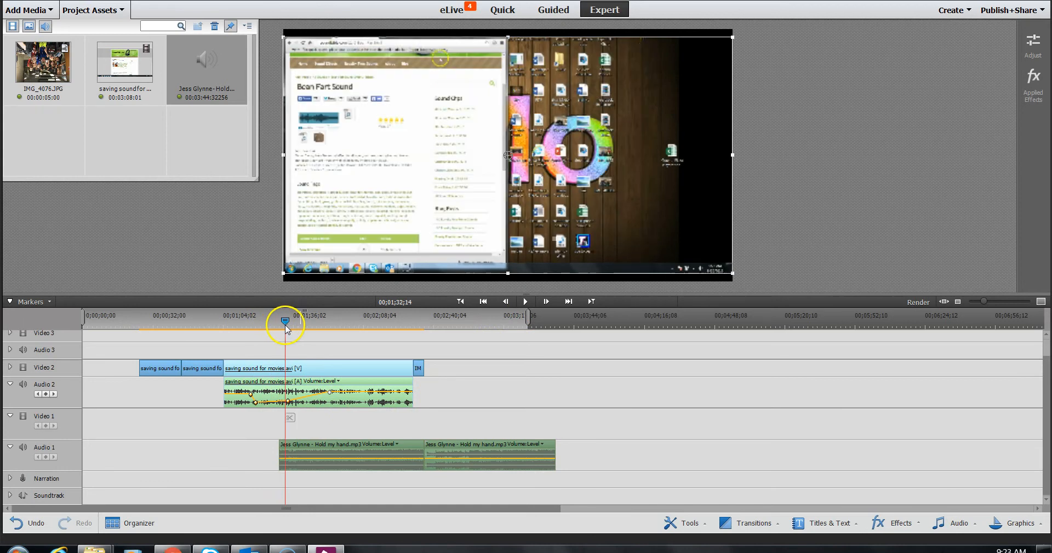
click(526, 302)
click(526, 302)
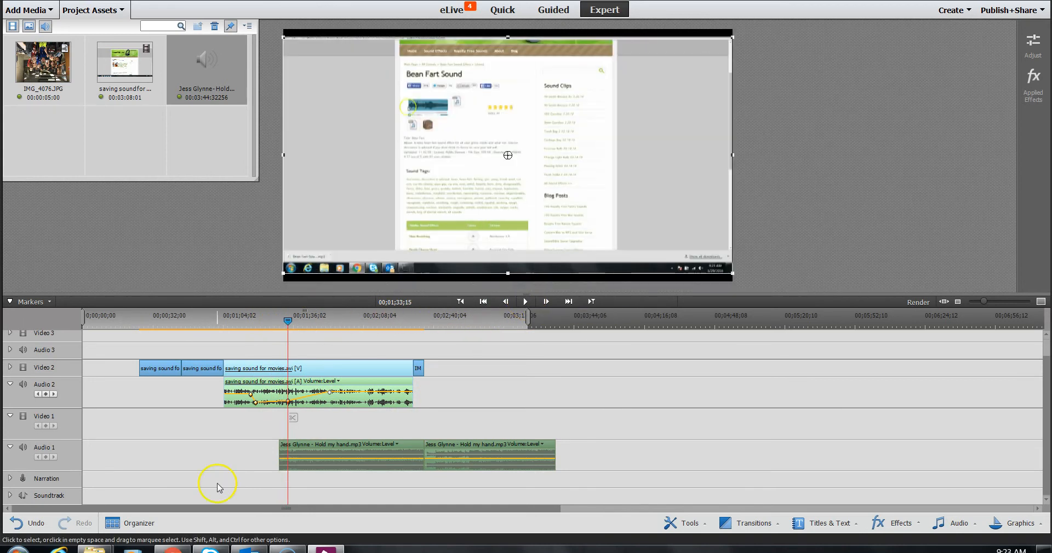
Step: Move the first music clip on Audio 1 earlier to start near the volume drop on Audio 2, and preview the overlap from 00;01;15;15
click(302, 454)
drag(314, 451, 287, 449)
drag(287, 320, 248, 321)
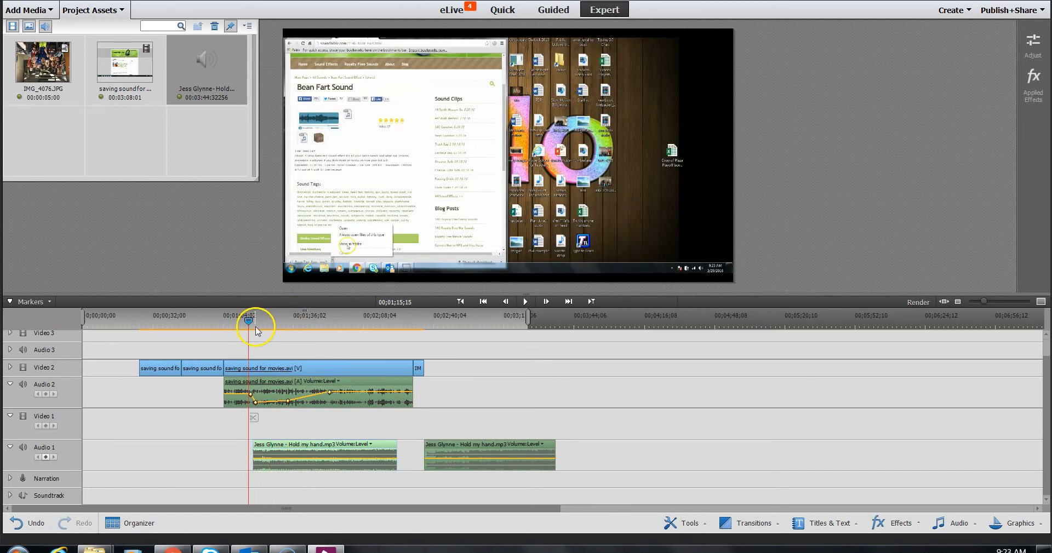
click(525, 303)
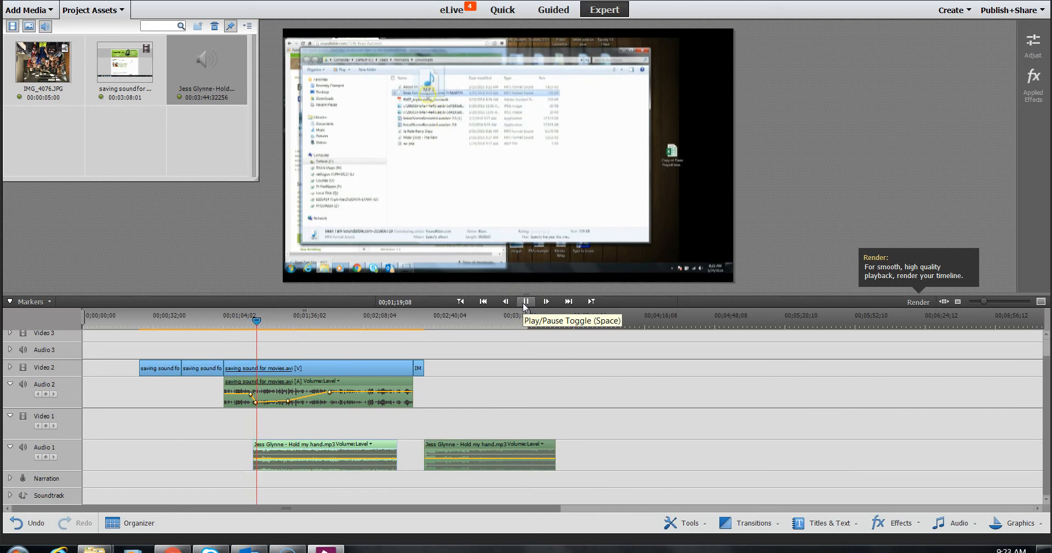
click(524, 303)
click(349, 385)
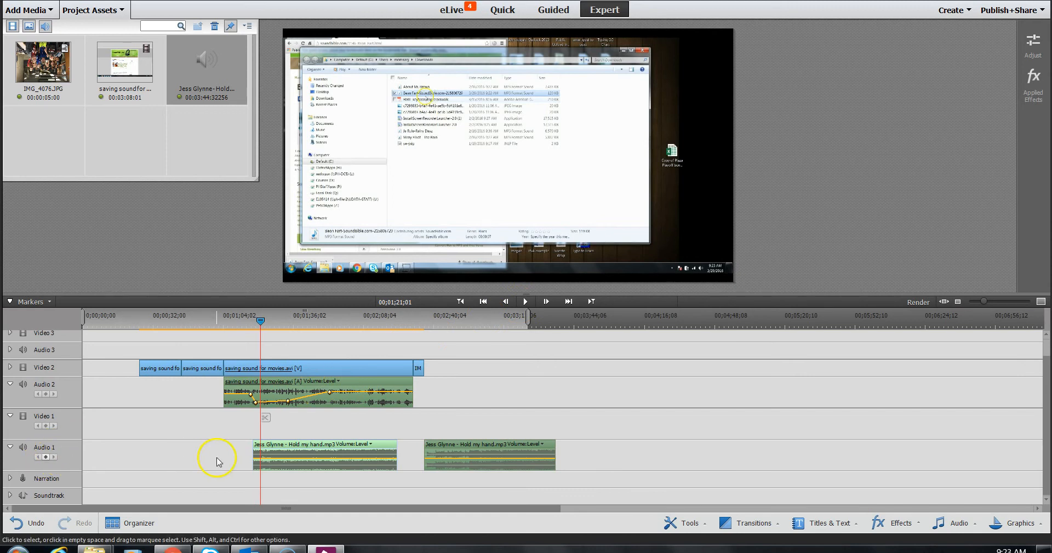
Step: Add volume keyframes to the first music clip on Audio 1 at 00;01;21;01, 00;01;23;07, 00;01;52;21 and 00;01;54;29
click(45, 456)
drag(263, 321, 268, 323)
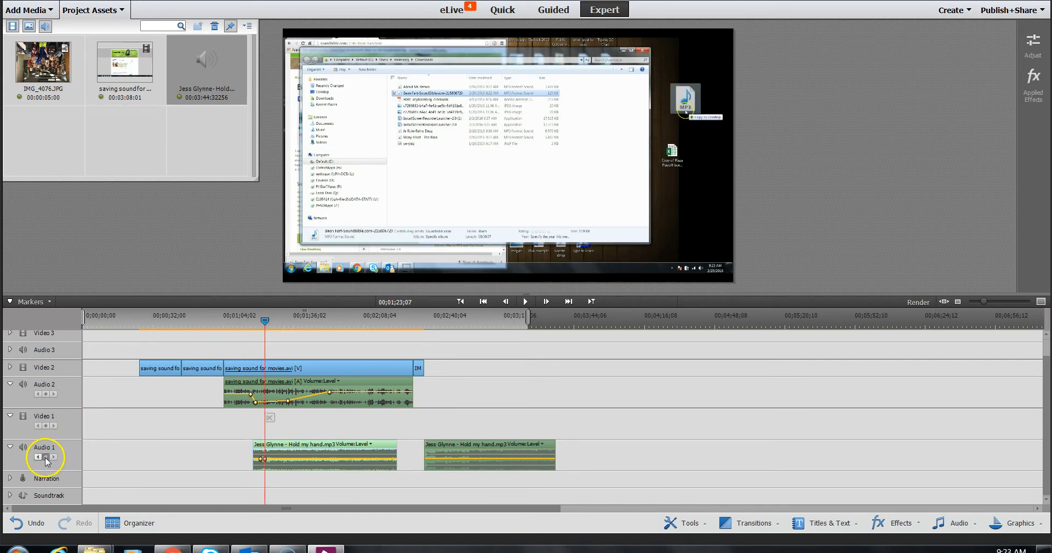
drag(265, 321, 331, 349)
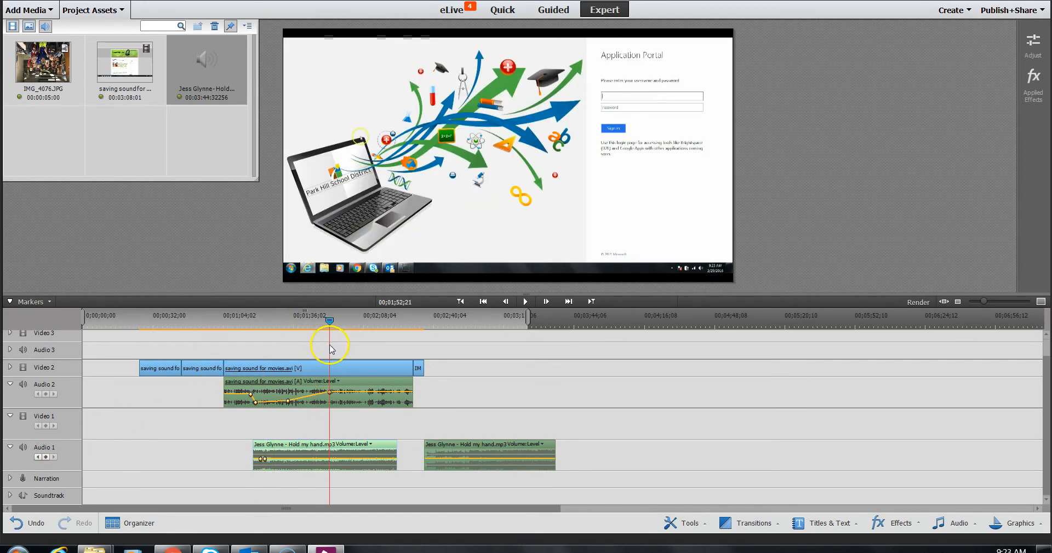
click(45, 457)
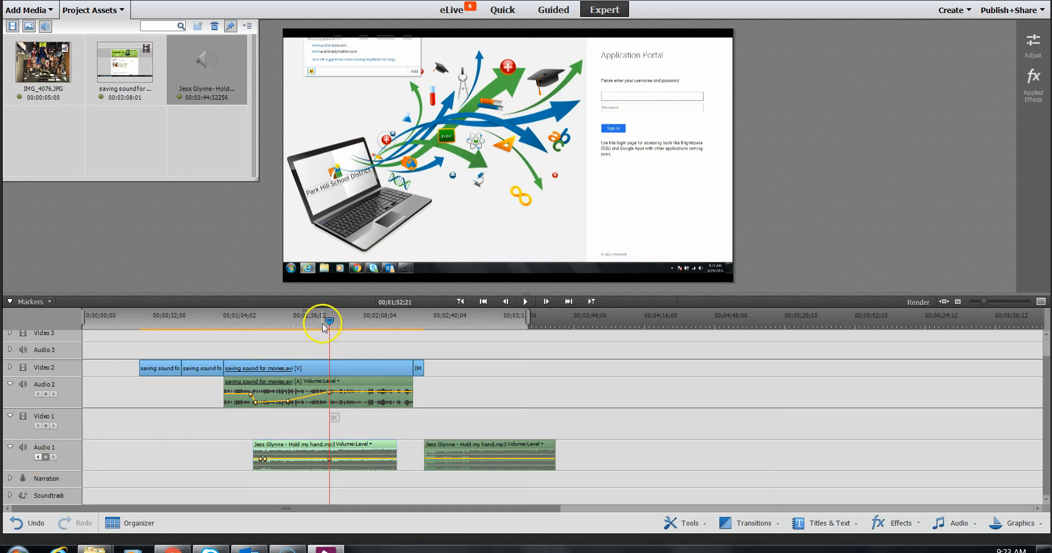
drag(330, 320, 335, 320)
click(45, 457)
Step: Lower the first music clip's two inner volume keyframes slightly, and preview the result from 00;01;19;15
drag(266, 461, 330, 465)
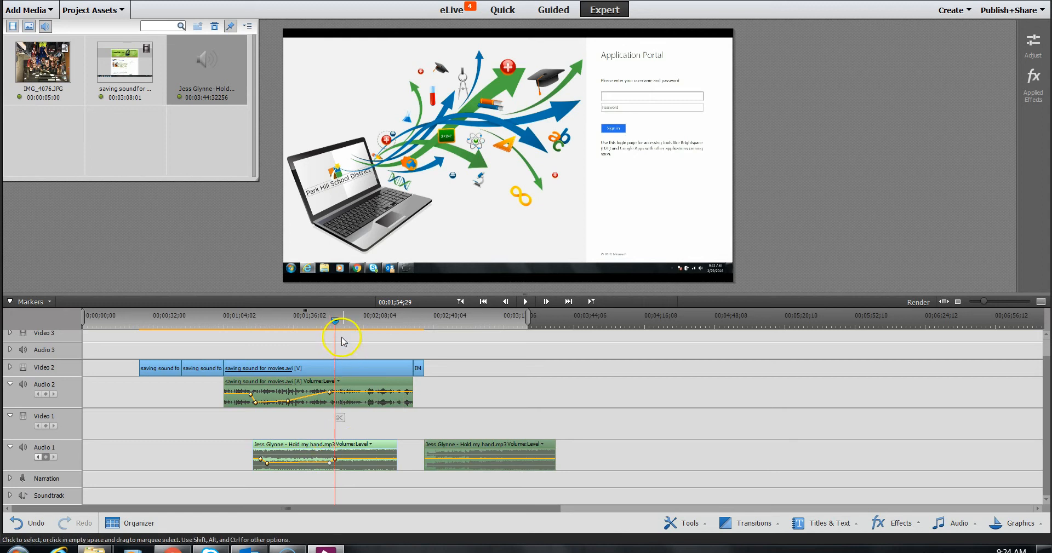
drag(325, 325, 261, 340)
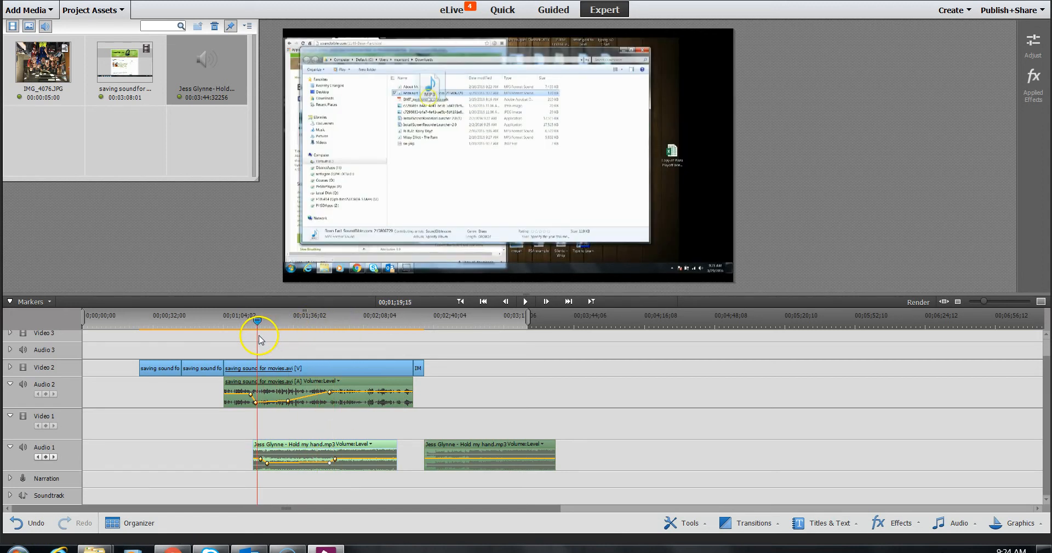
click(525, 302)
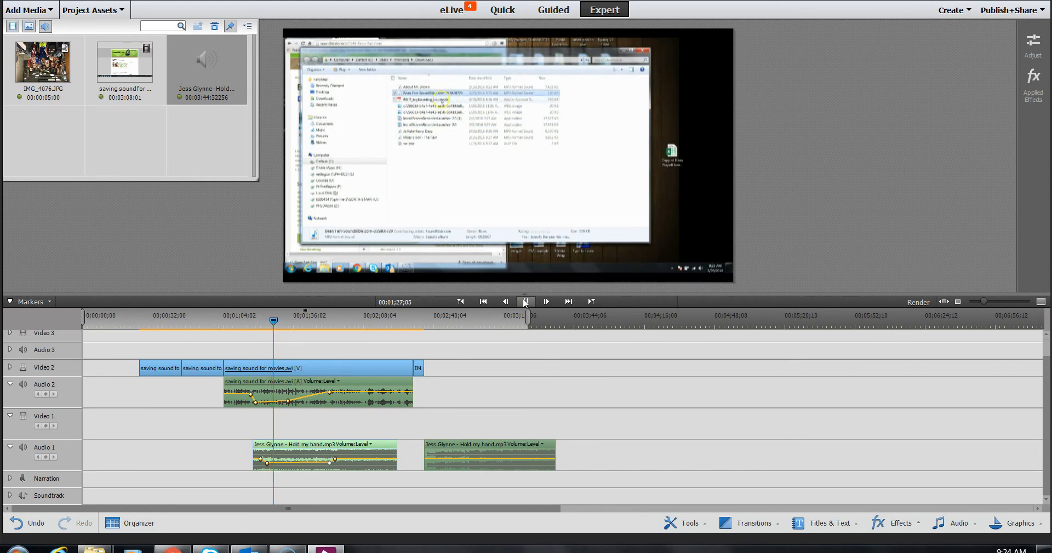
click(525, 302)
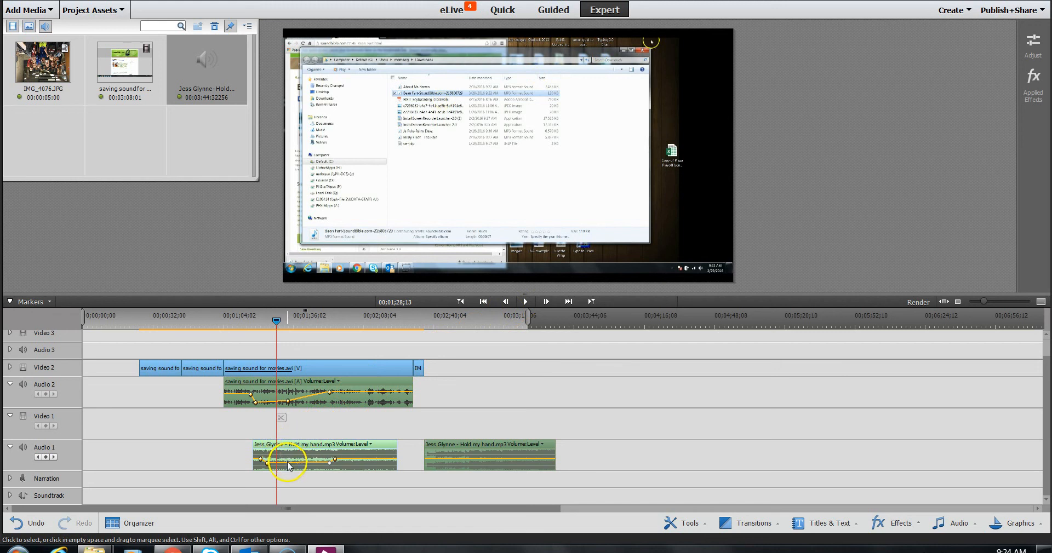
Step: Lower the first music clip's volume line between the inner keyframes to about -27.95 dB, and preview it from 00;01;21;22
drag(289, 464, 289, 465)
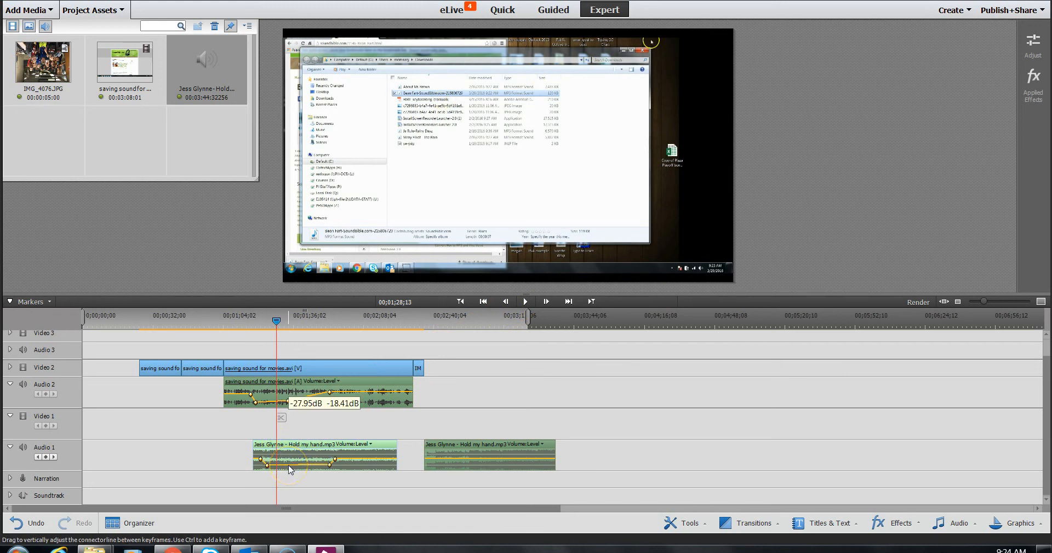
drag(276, 321, 261, 320)
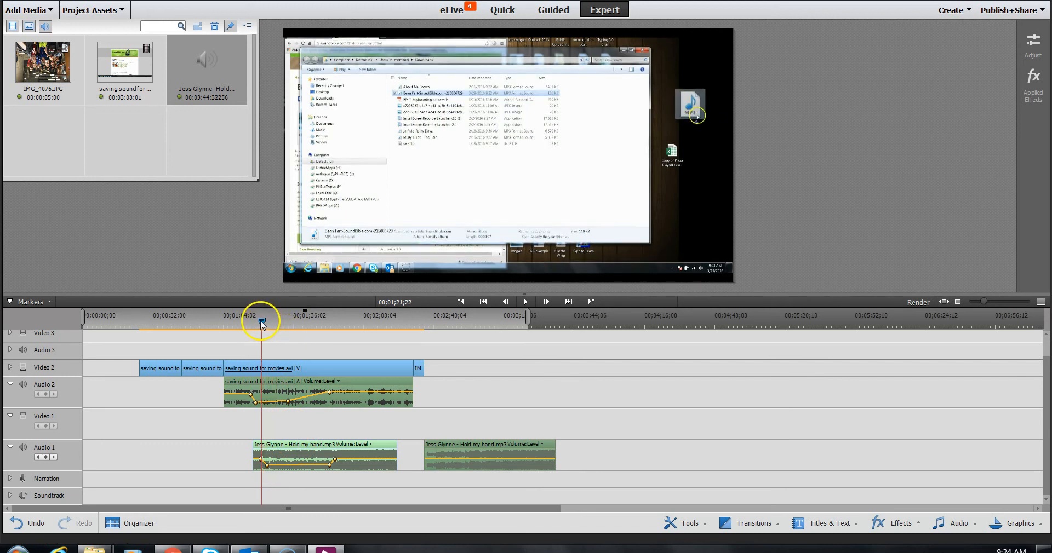
click(524, 302)
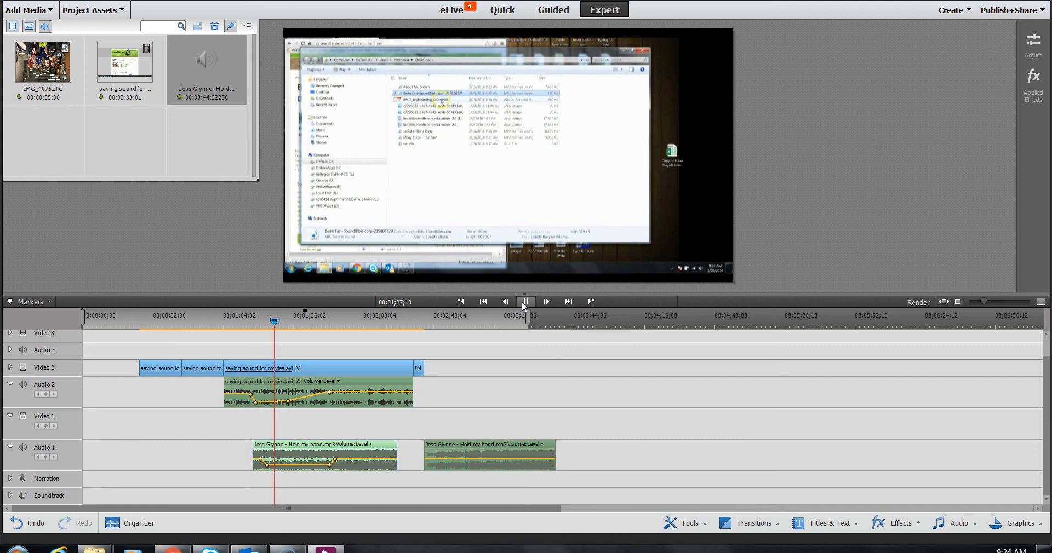
click(523, 303)
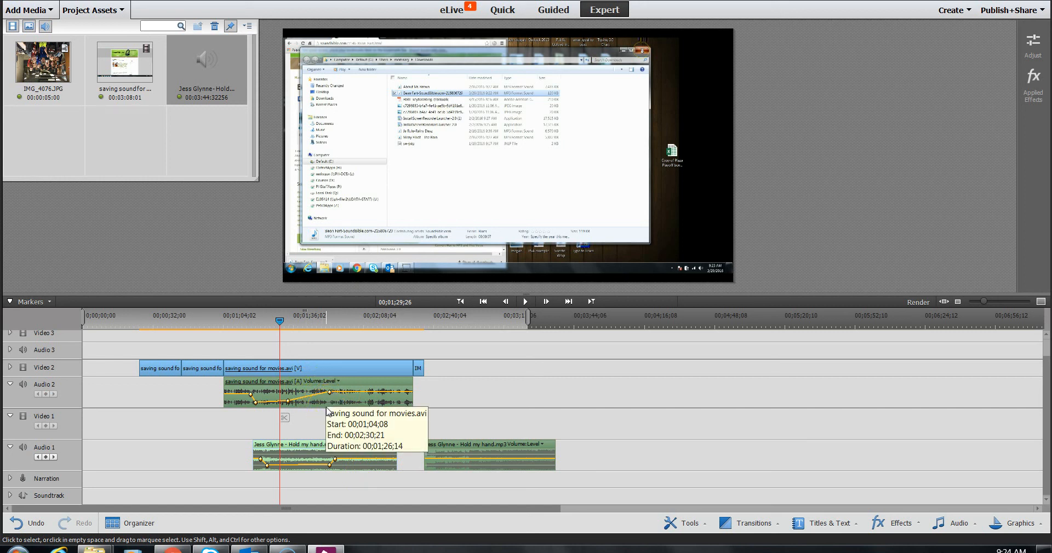
Step: Preview the first music clip's return to full volume from 00;01;50;29, and go back to 00;01;45;21
click(273, 446)
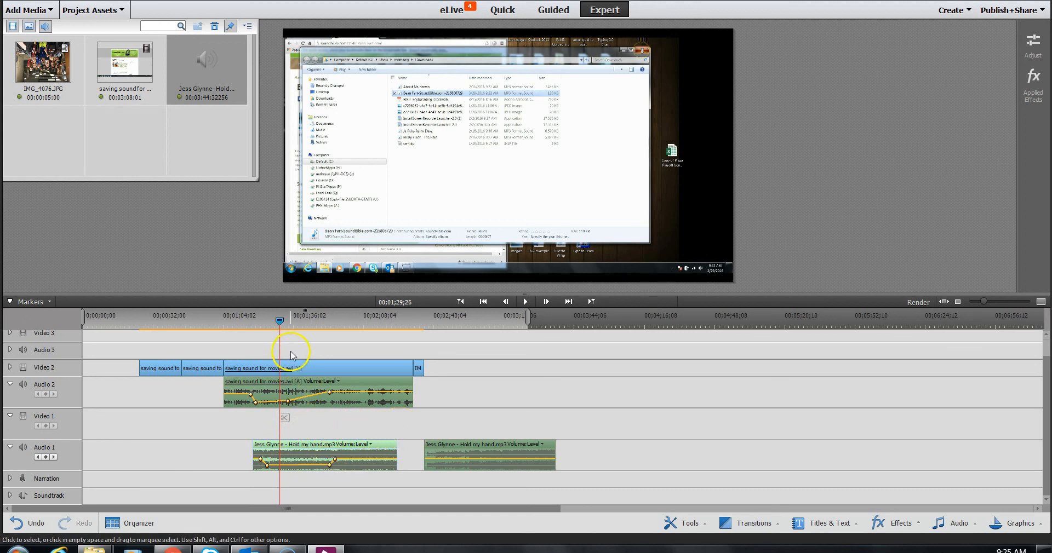
drag(280, 320, 327, 328)
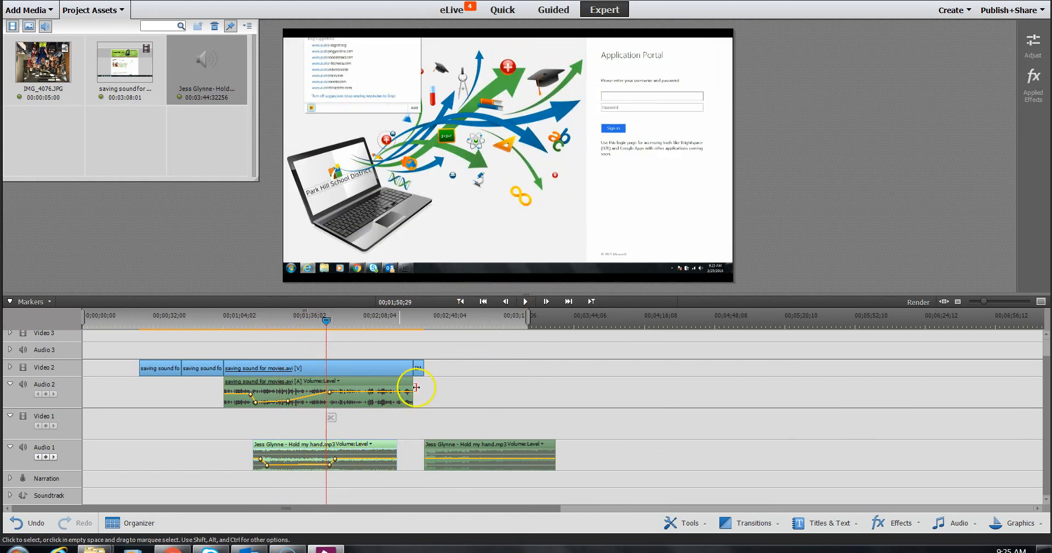
click(527, 302)
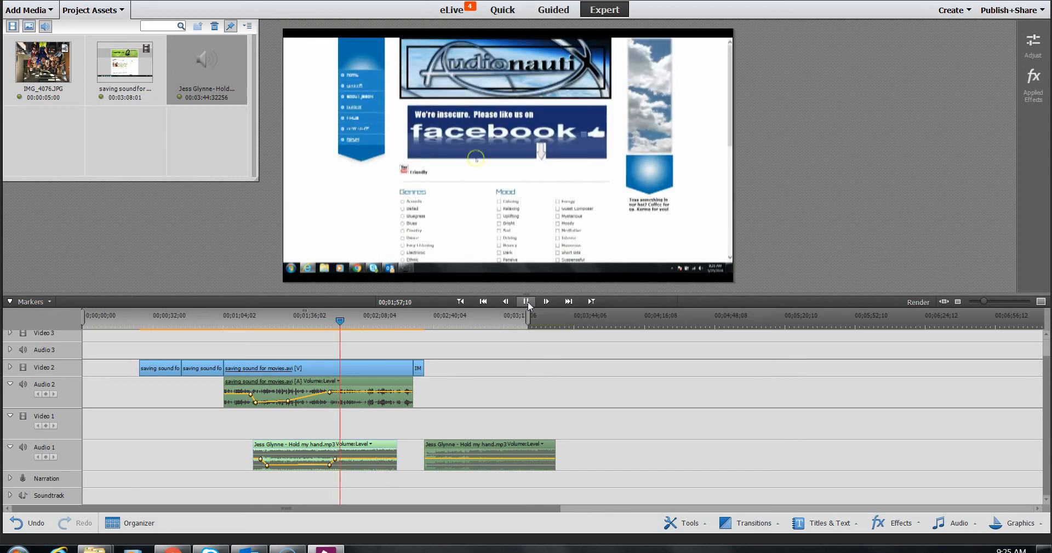
click(526, 301)
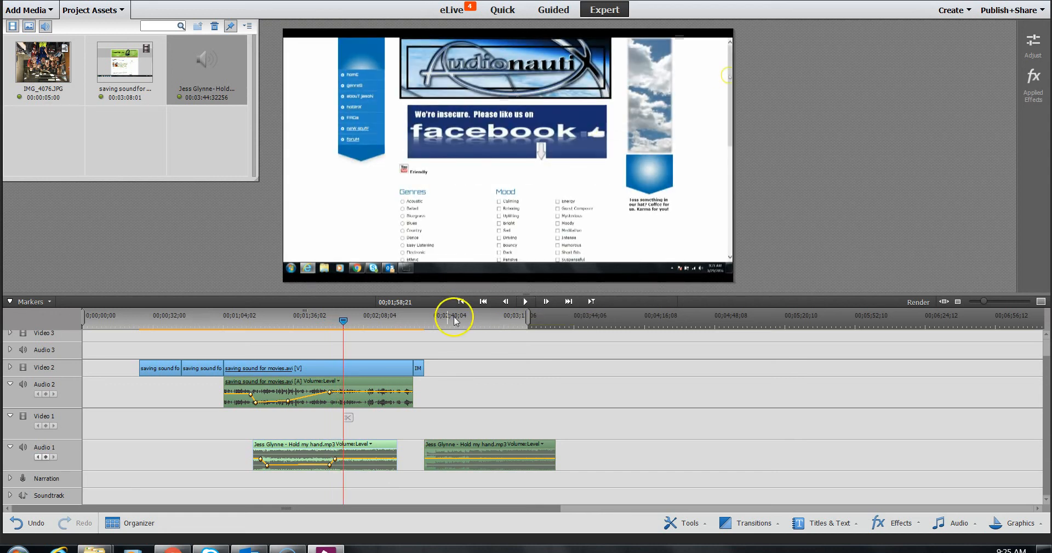
click(339, 320)
mouse_move(323, 338)
mouse_down()
mouse_move(304, 356)
mouse_move(314, 352)
mouse_up()
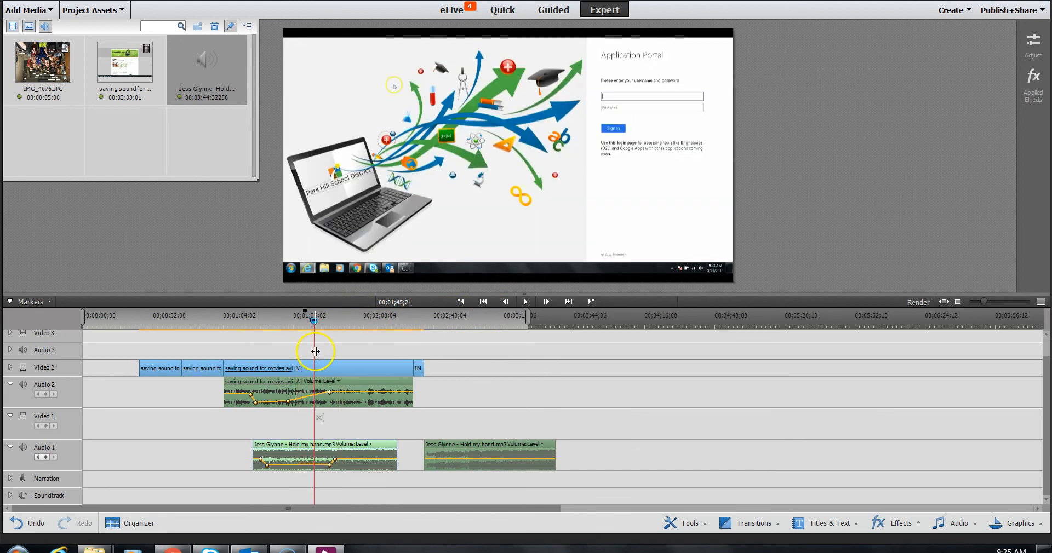